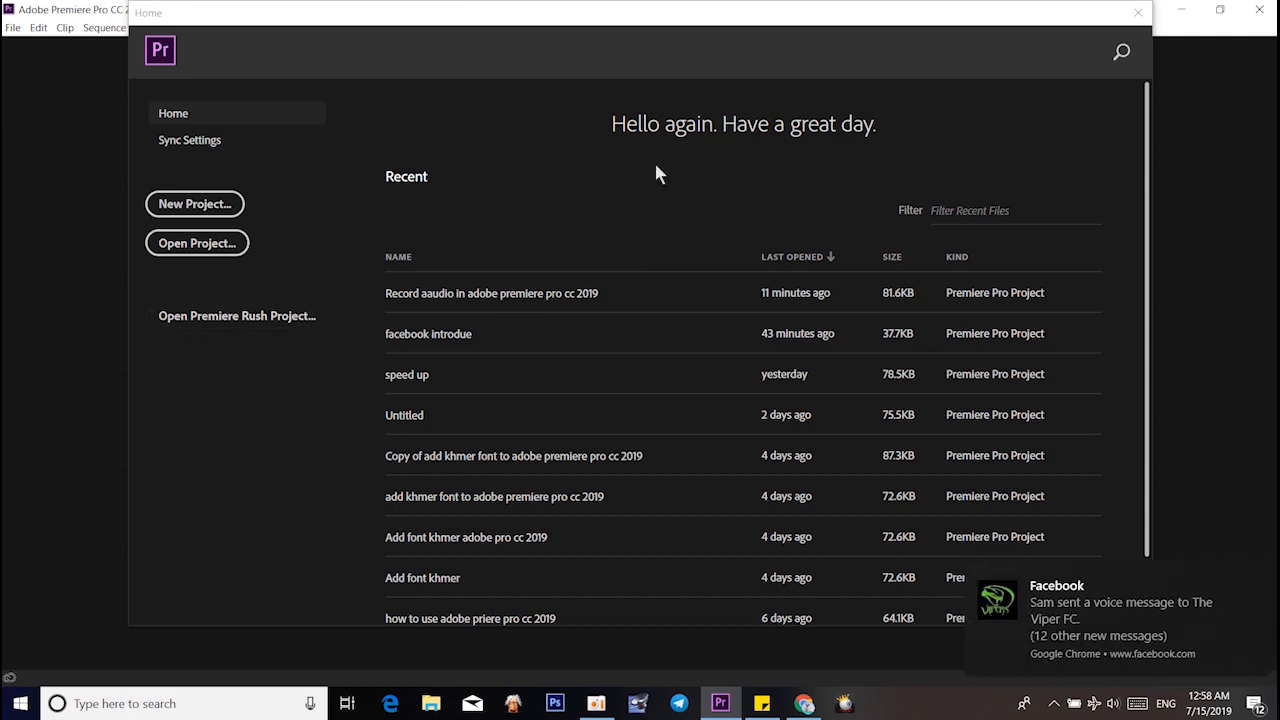
Create a new project named "record audio in adobe premiere pro cc 2019" in the default location.
click(1256, 582)
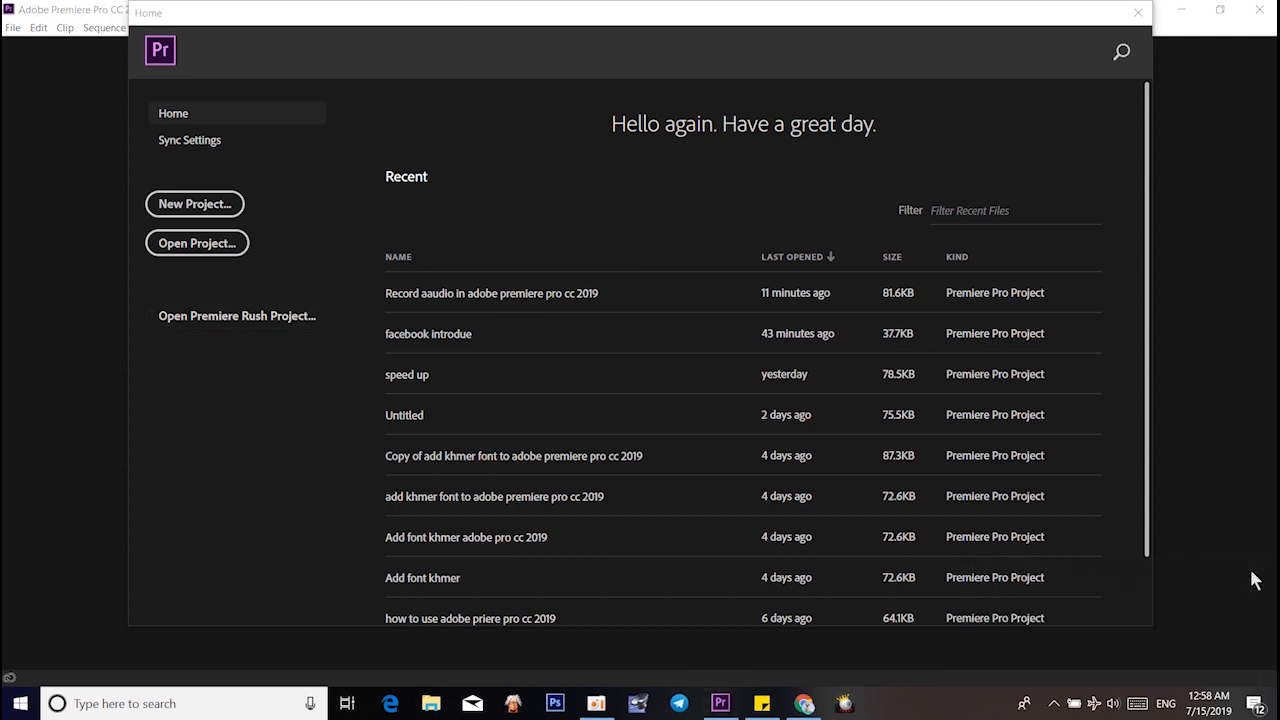
click(184, 206)
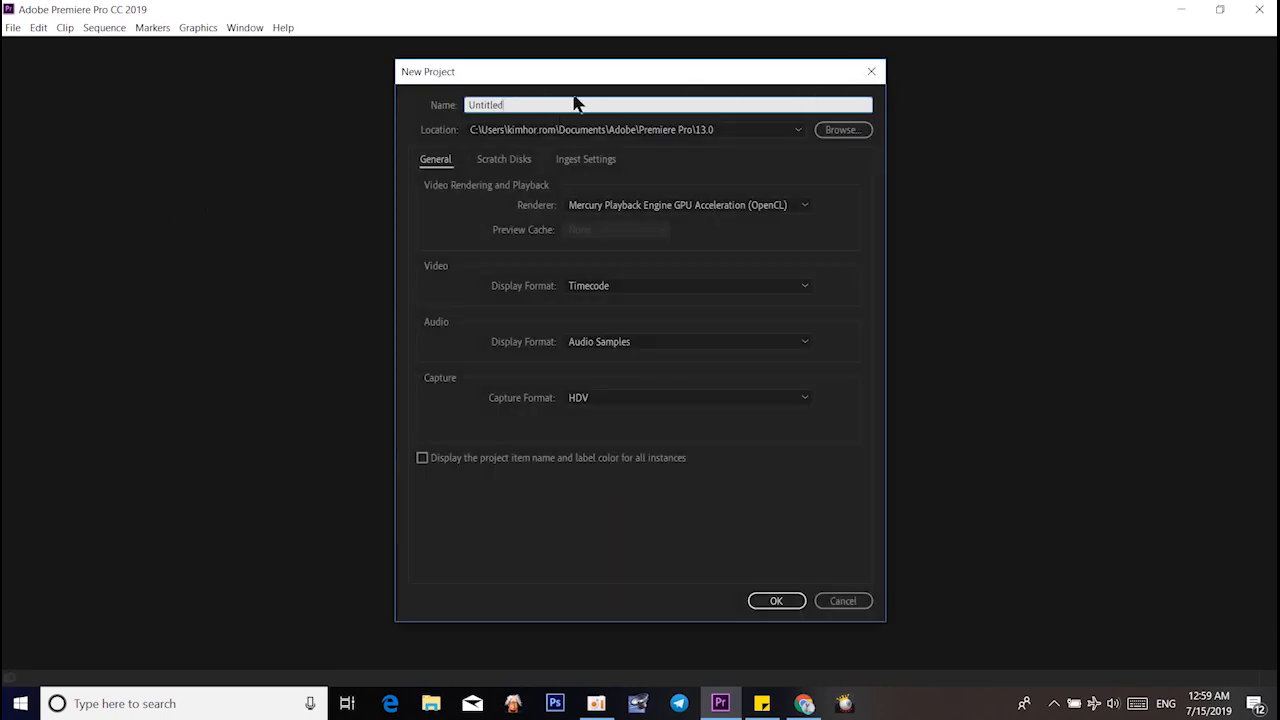
text(re)
key(BackSpace)
key(BackSpace)
key(BackSpace)
key(BackSpace)
key(BackSpace)
key(BackSpace)
key(BackSpace)
key(BackSpace)
key(BackSpace)
text(record audio in adobe premiere pro cc 2019)
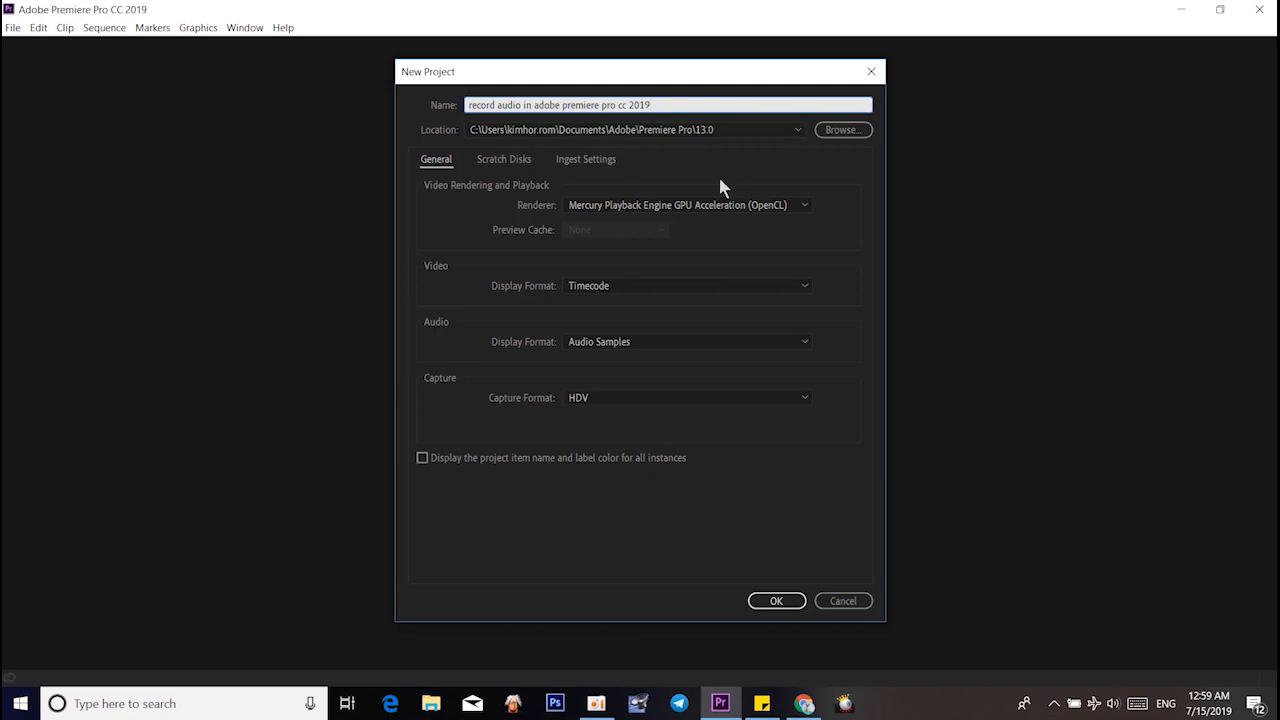
click(777, 602)
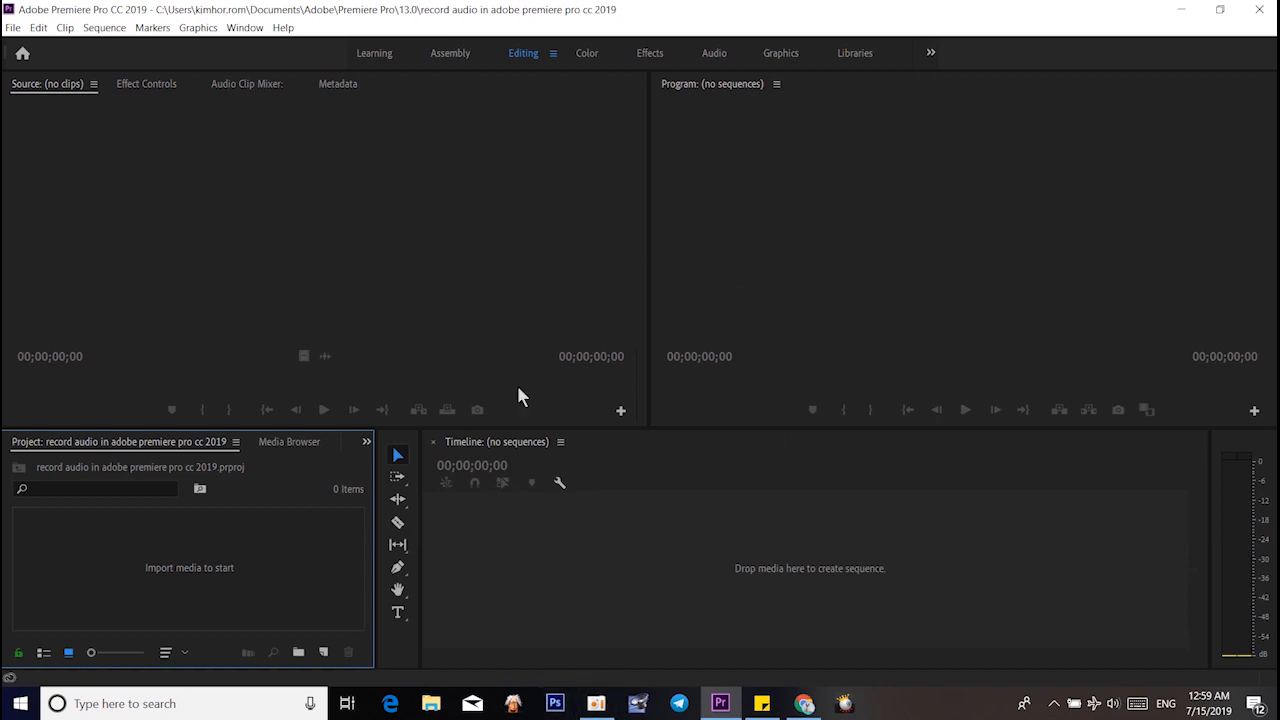
Import the image 844A3464 copy.jpg from the wedding photos folder on New Volume (D:) and create a sequence from it.
double_click(281, 543)
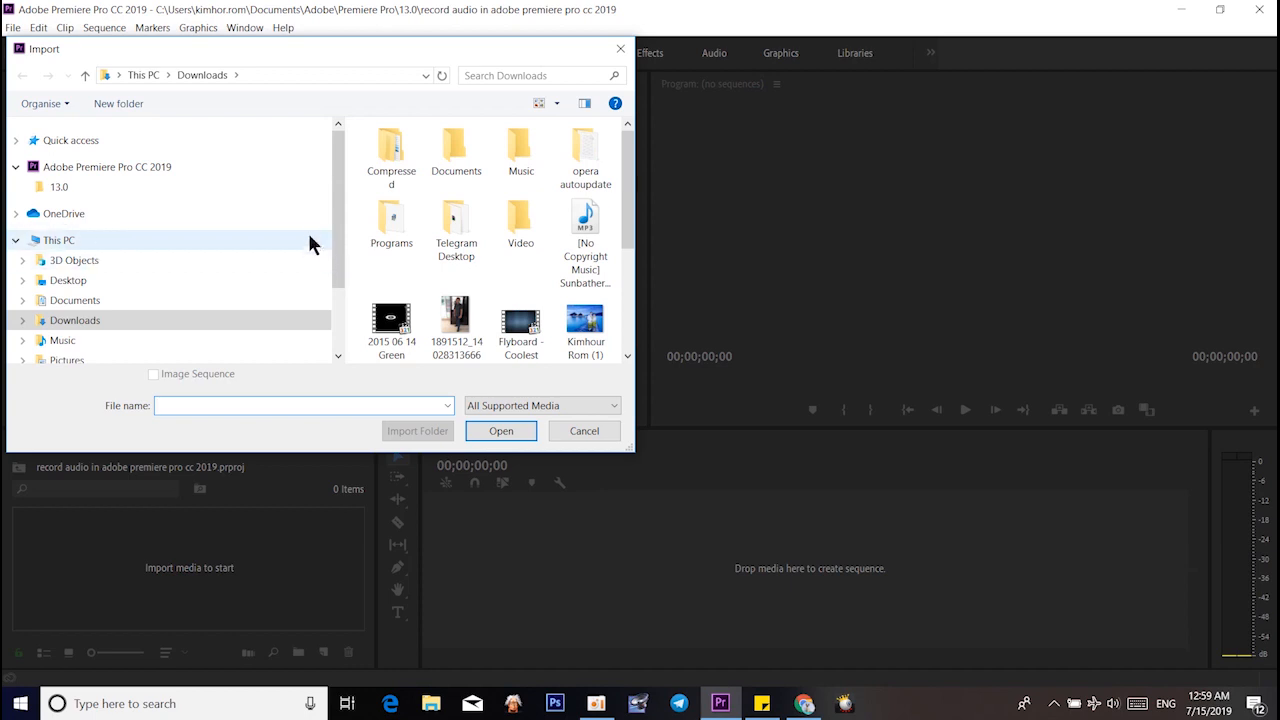
drag(337, 240, 340, 262)
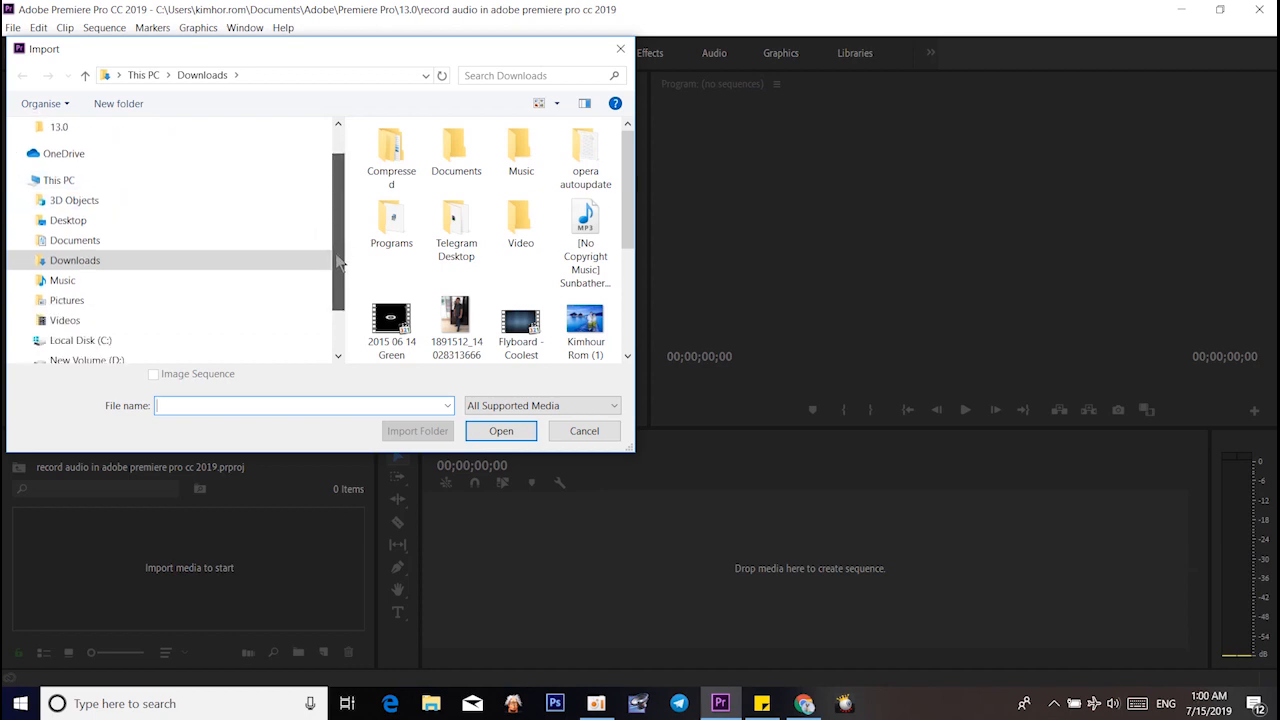
drag(340, 262, 340, 274)
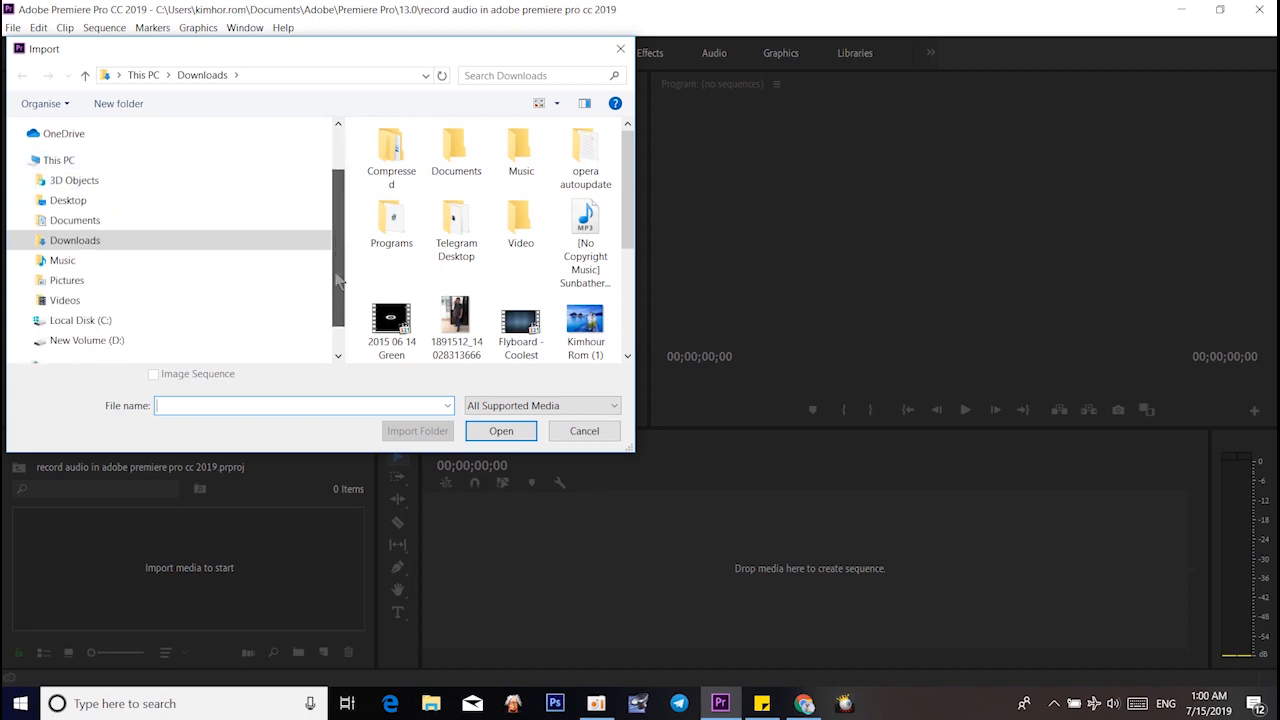
click(160, 322)
click(148, 338)
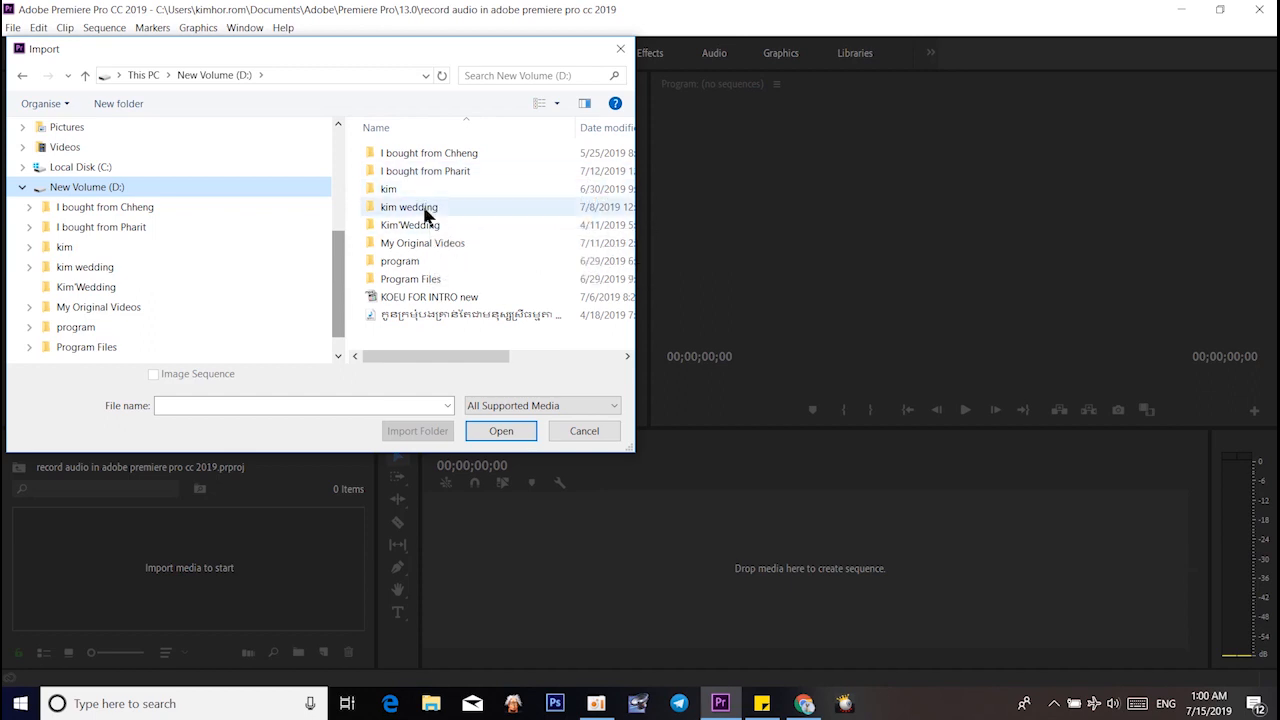
double_click(423, 206)
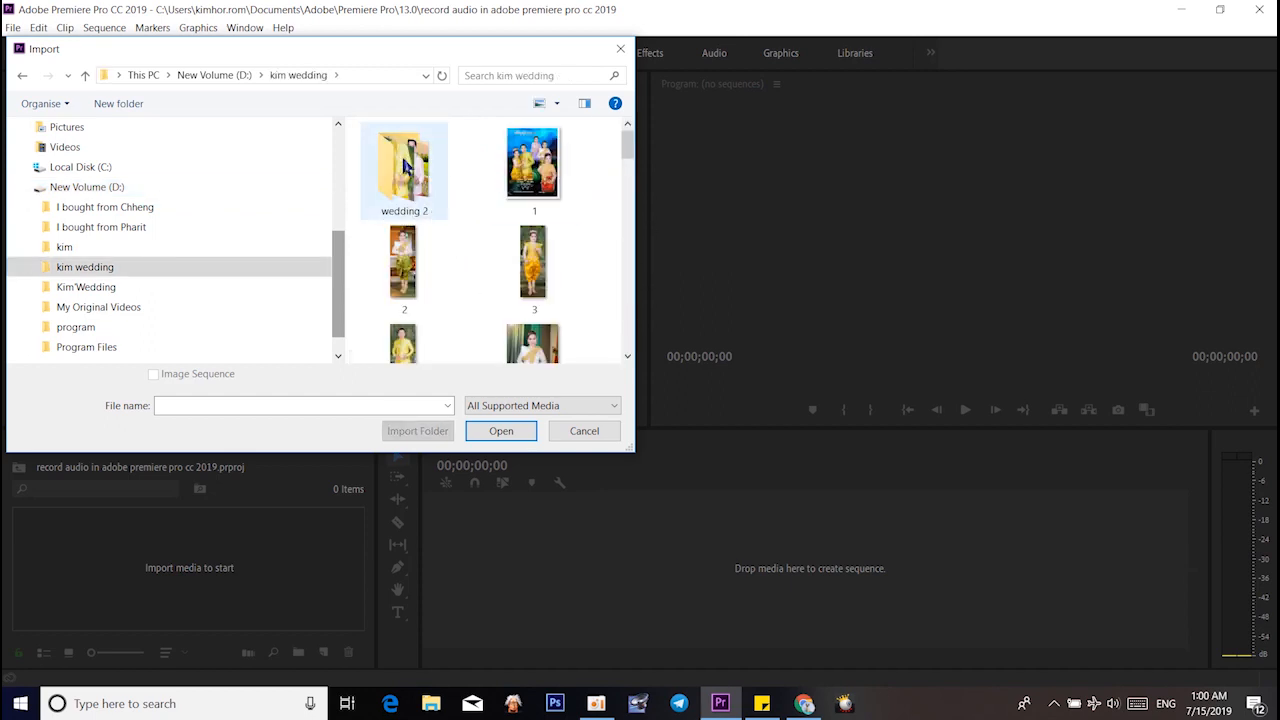
drag(626, 150, 630, 194)
double_click(533, 160)
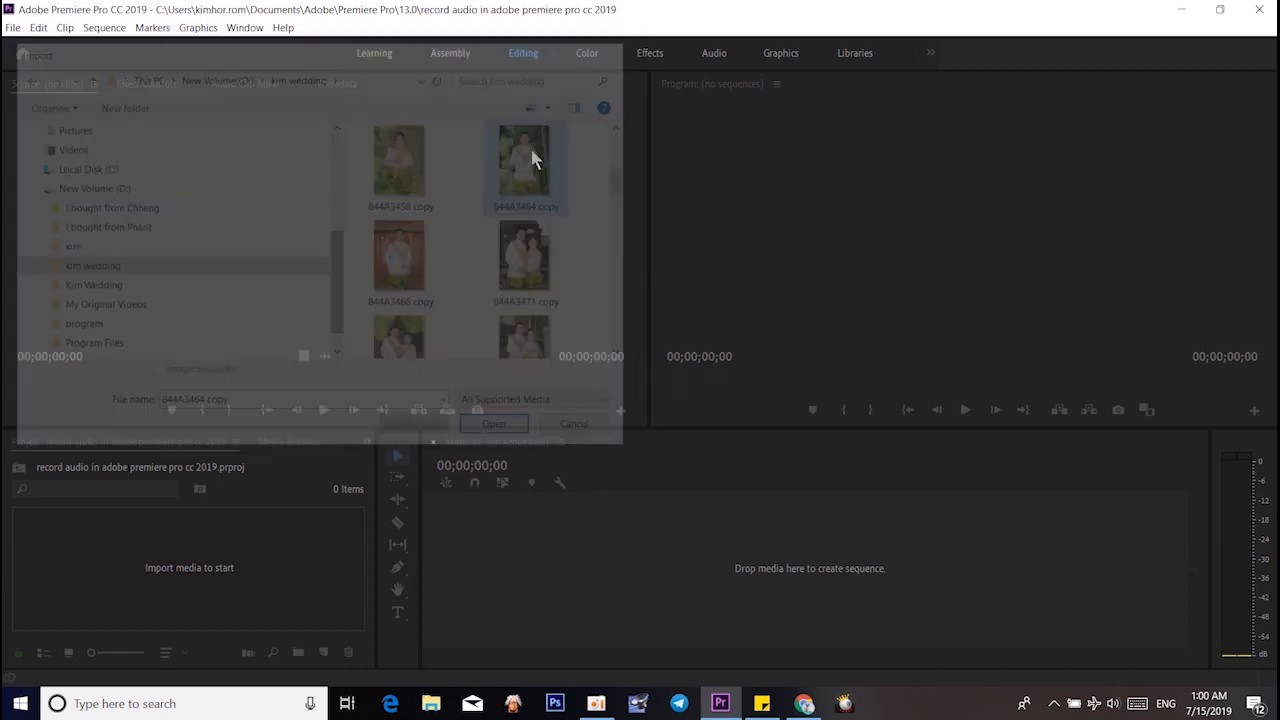
drag(100, 575, 812, 556)
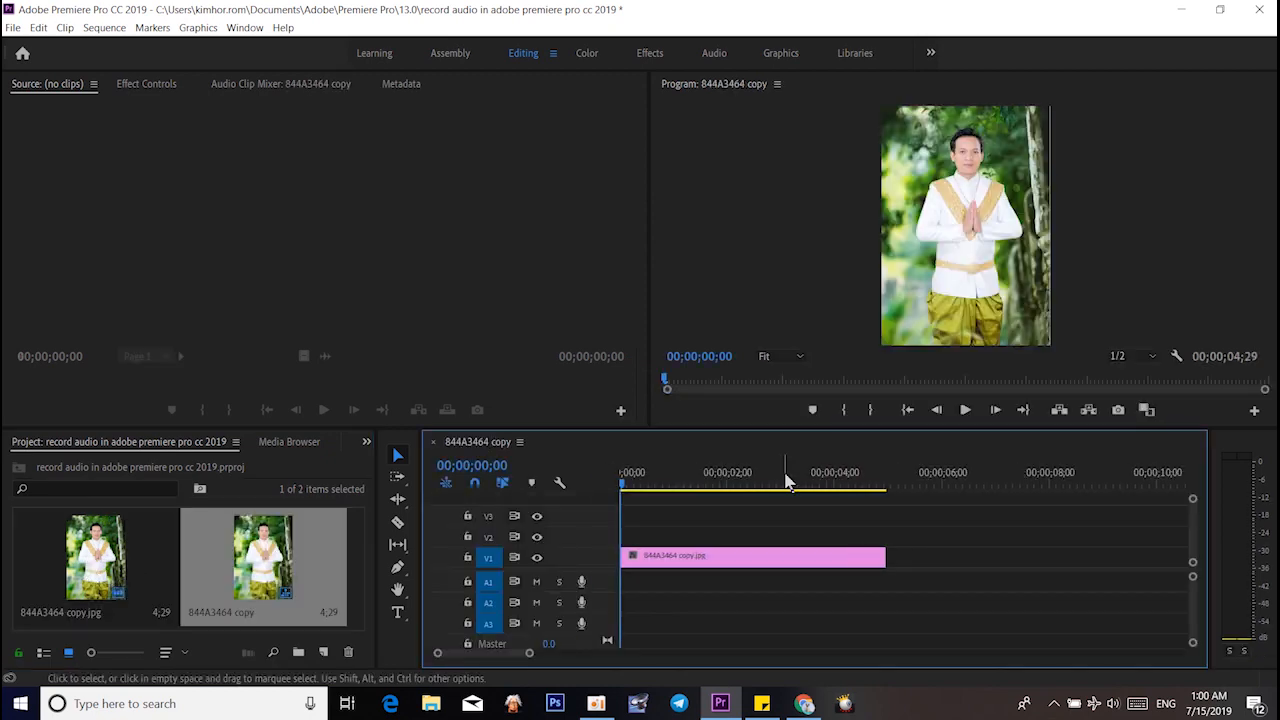
Record a voice-over on audio track A3 starting just before the image clip's end, and play the recording back from 00;00;05;19.
drag(623, 481, 637, 484)
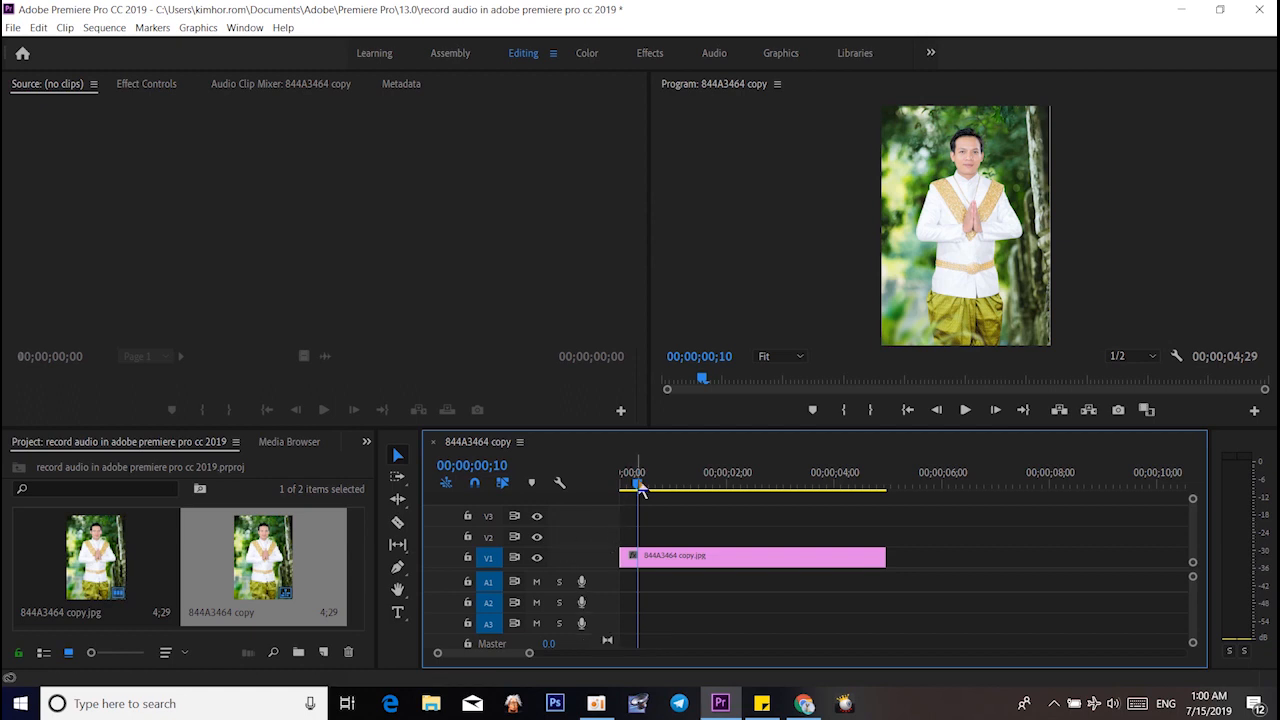
drag(640, 487, 876, 503)
click(582, 623)
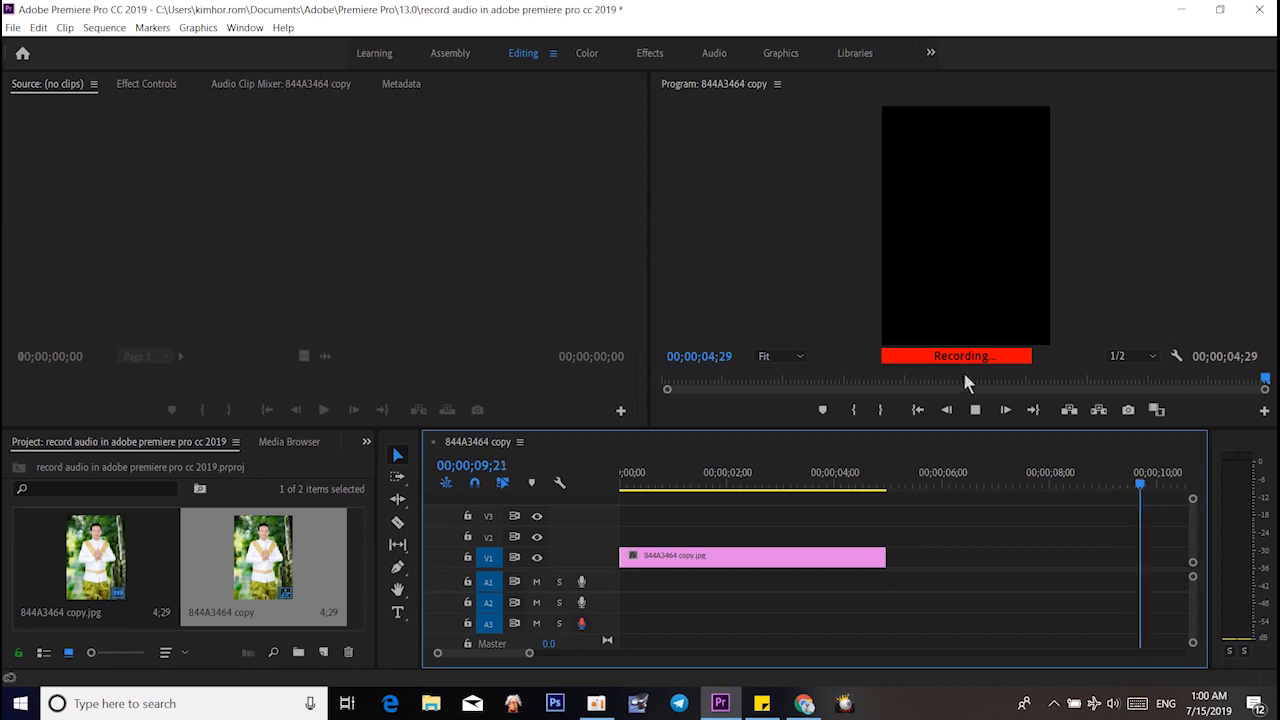
click(581, 623)
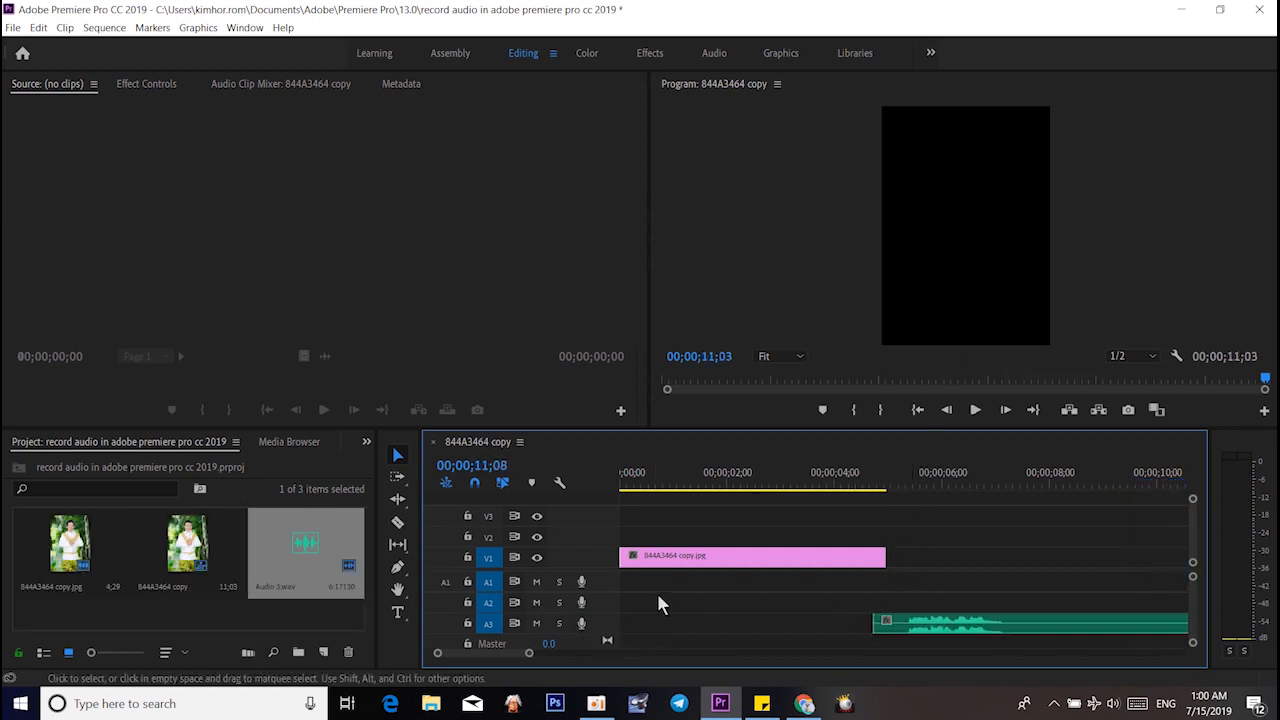
click(922, 478)
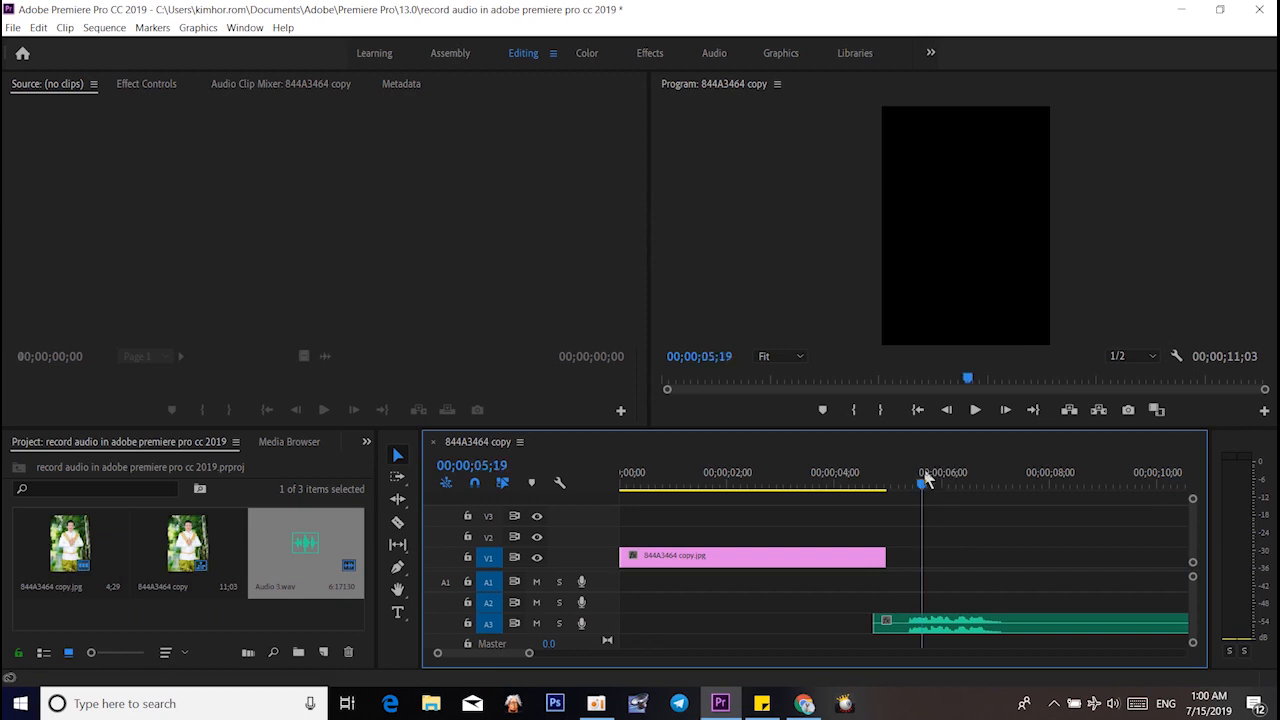
key(space)
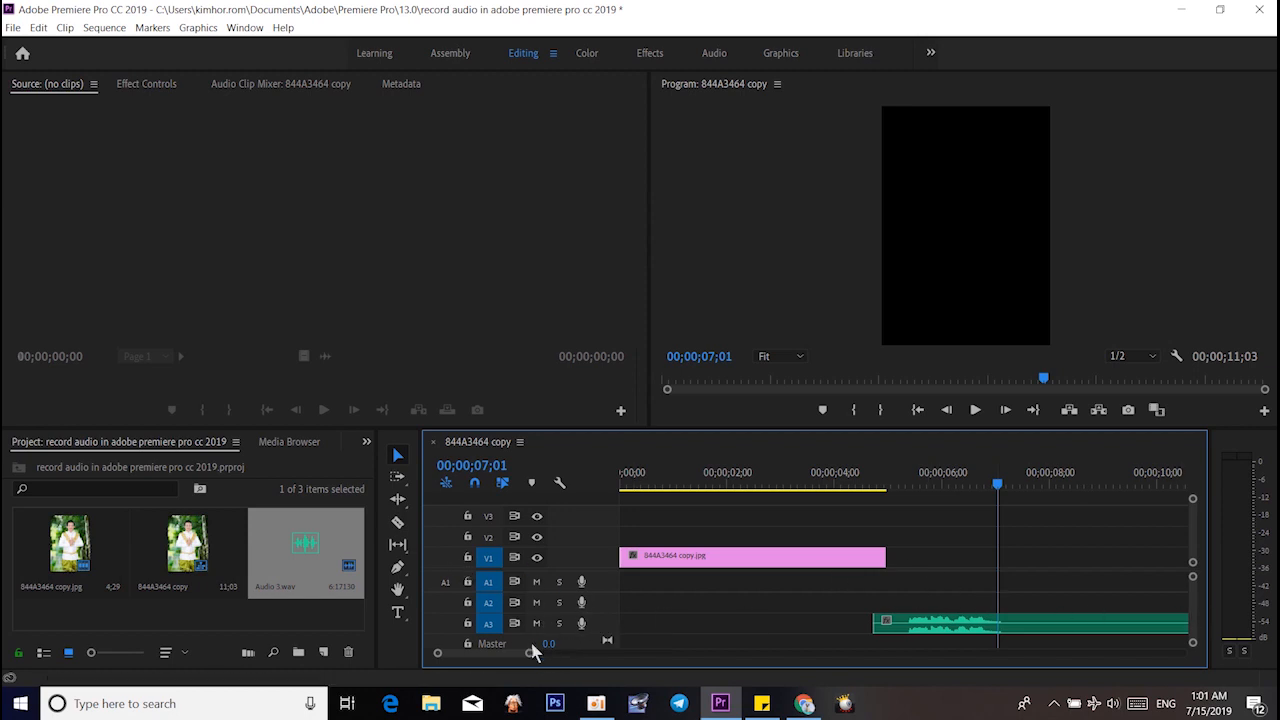
Set the default audio input to Microphone (SparkoCam Audio) in the Audio Hardware preferences.
click(39, 28)
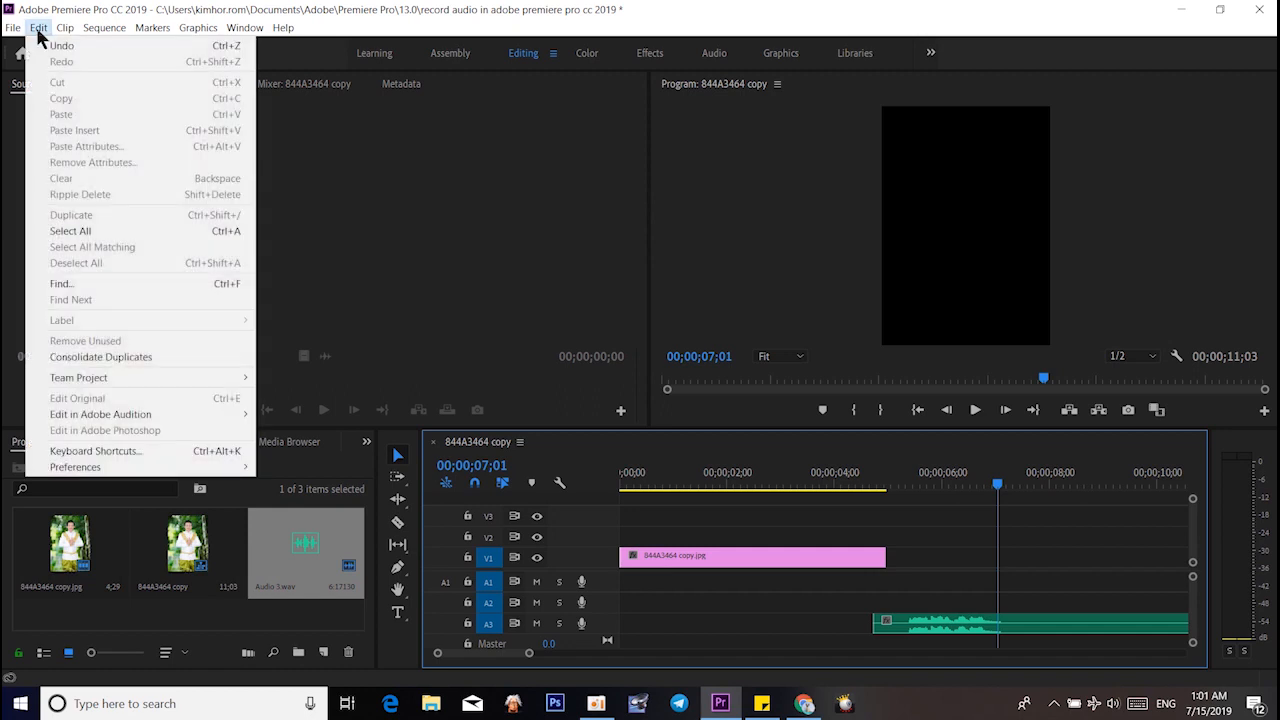
mouse_move(82, 470)
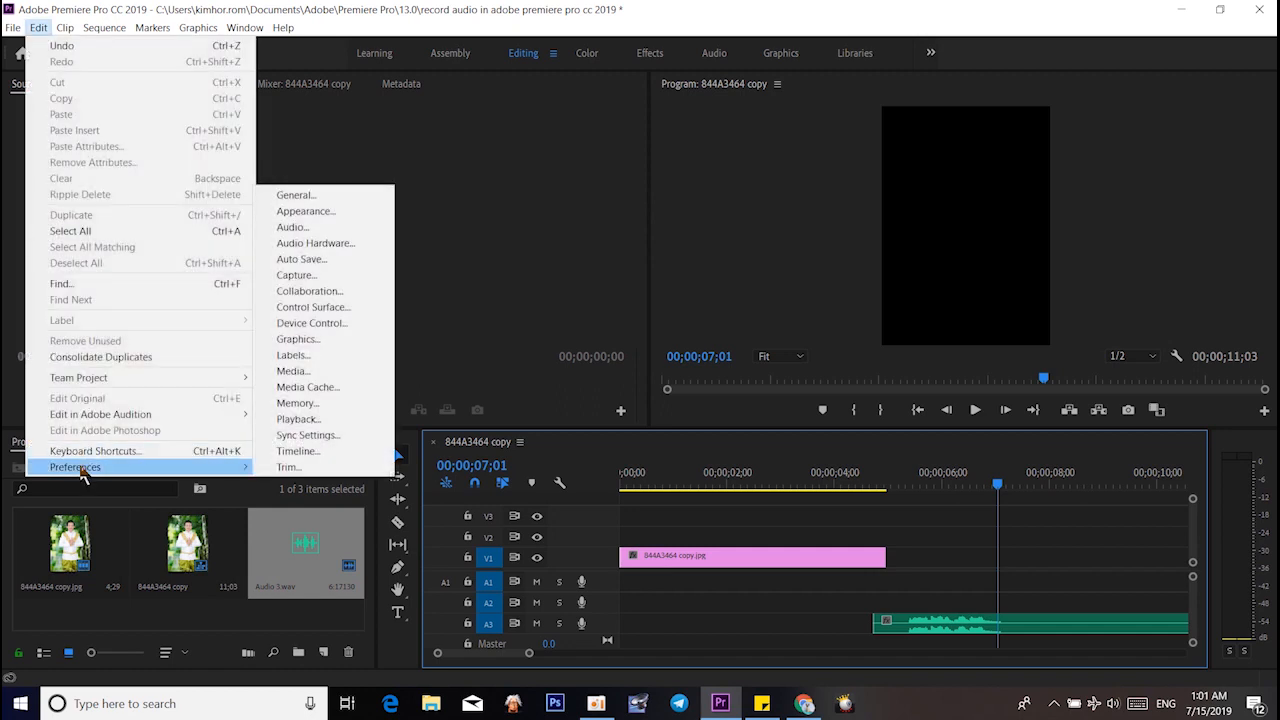
click(288, 248)
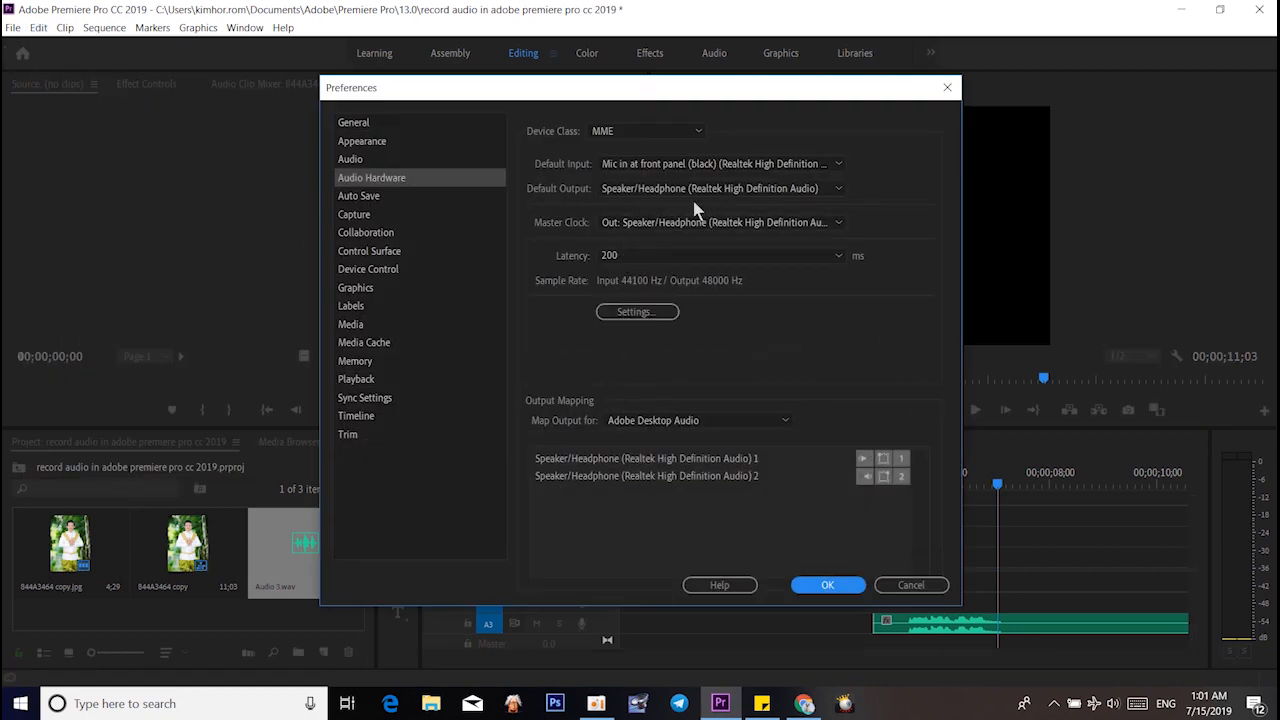
click(746, 165)
click(748, 197)
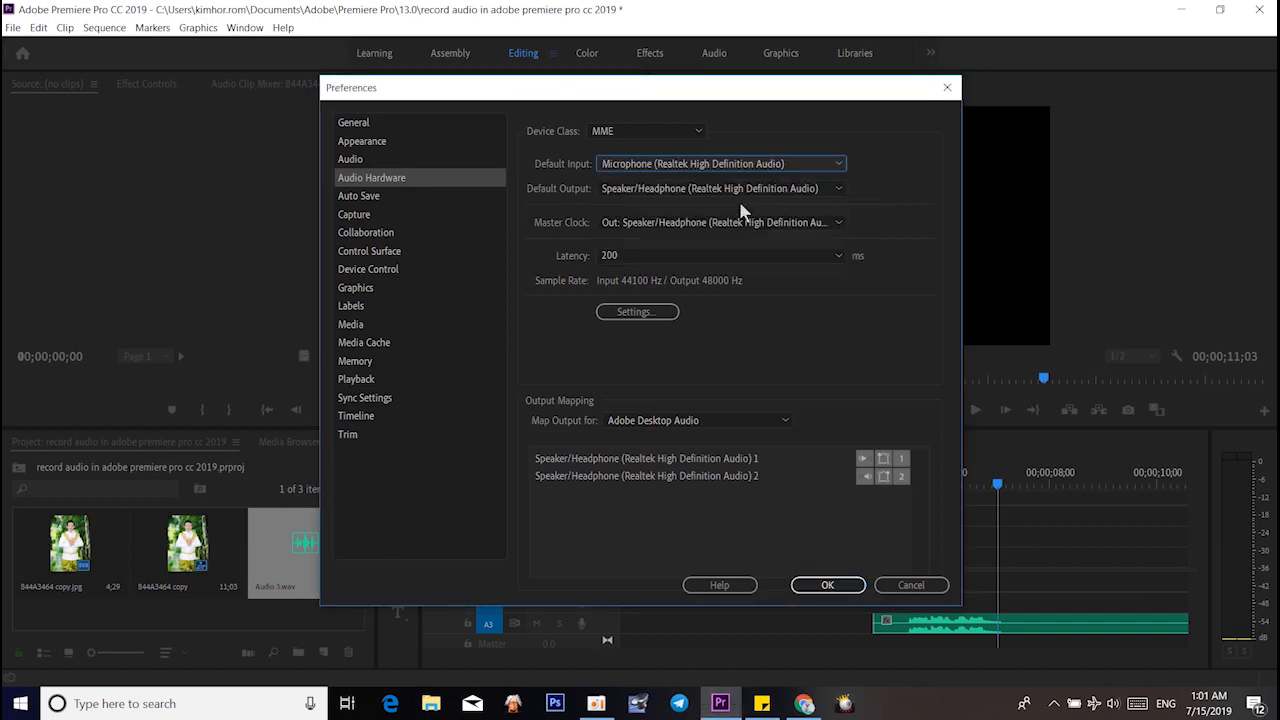
click(702, 168)
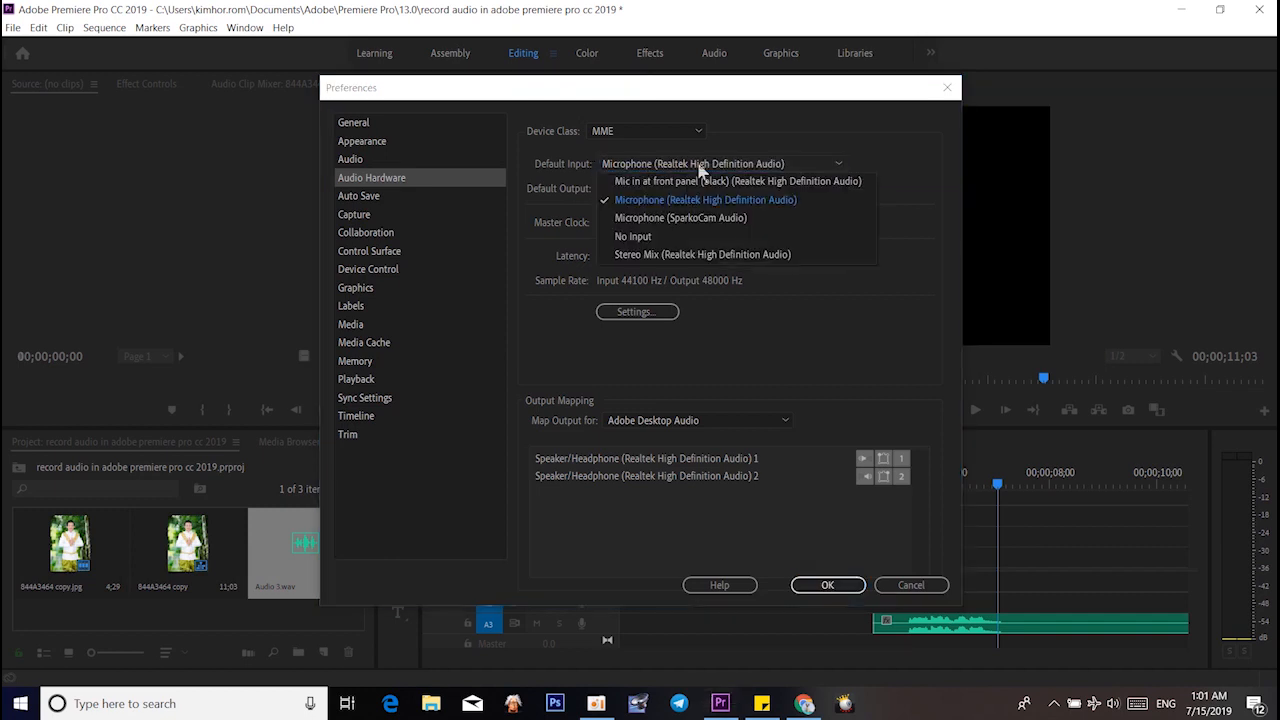
click(684, 220)
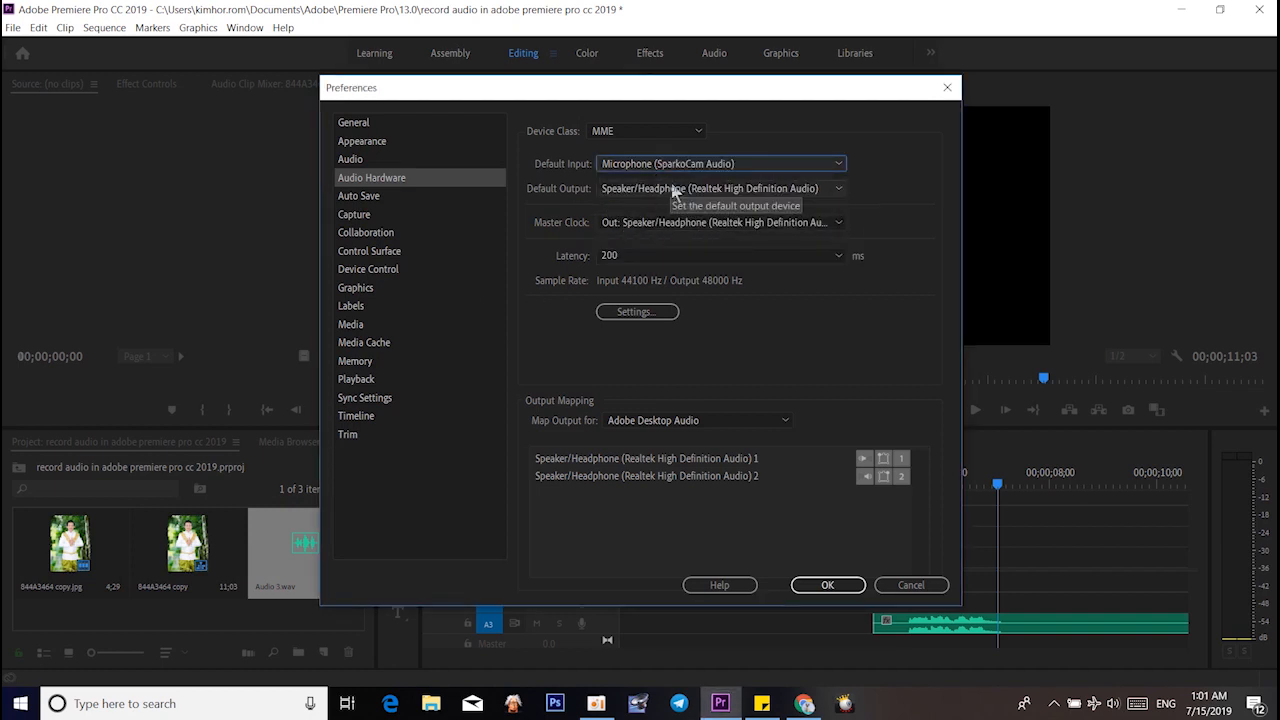
click(822, 586)
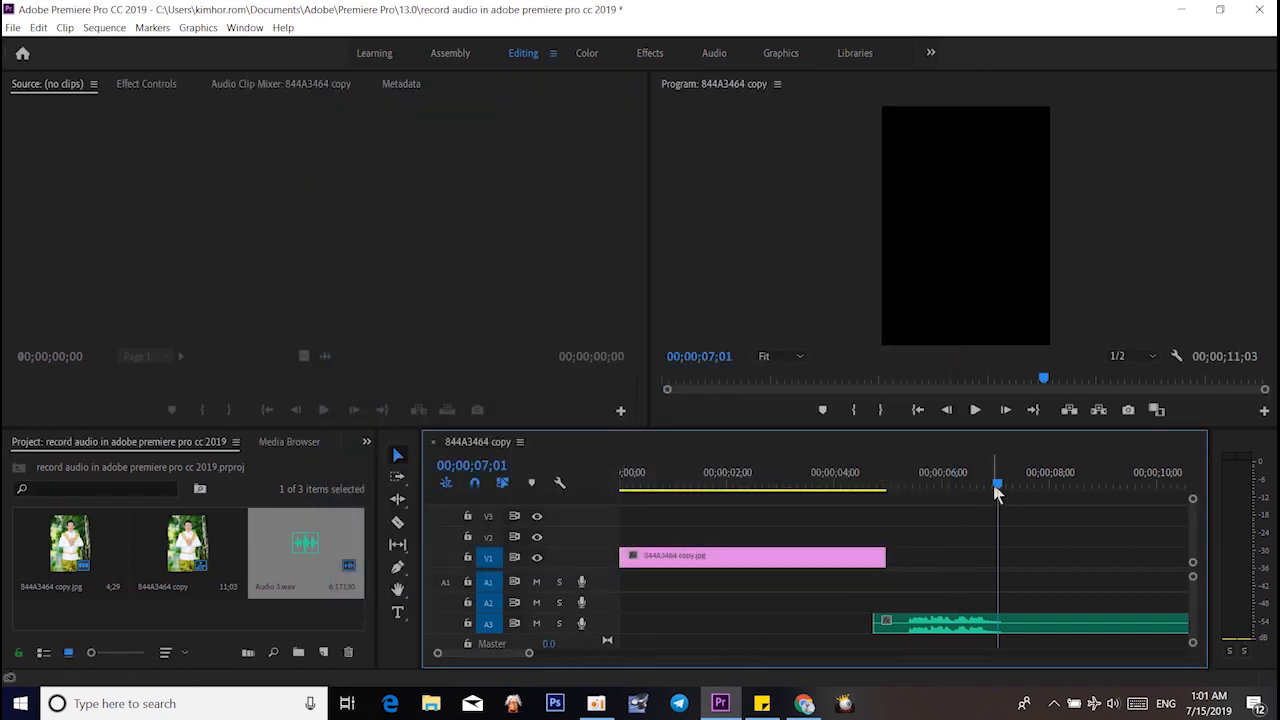
Record a second voice-over on audio track A3, starting at about 3 seconds and stopping at 00;00;05;00.
drag(996, 485, 786, 496)
click(582, 624)
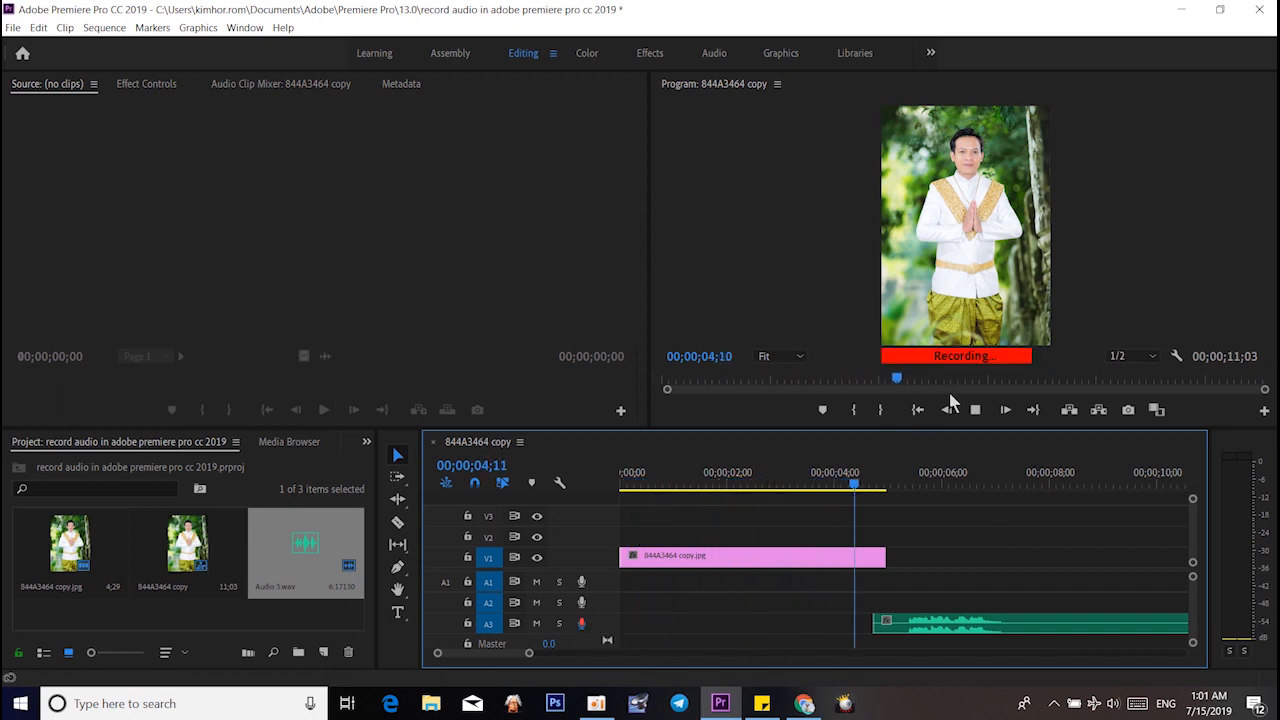
key(space)
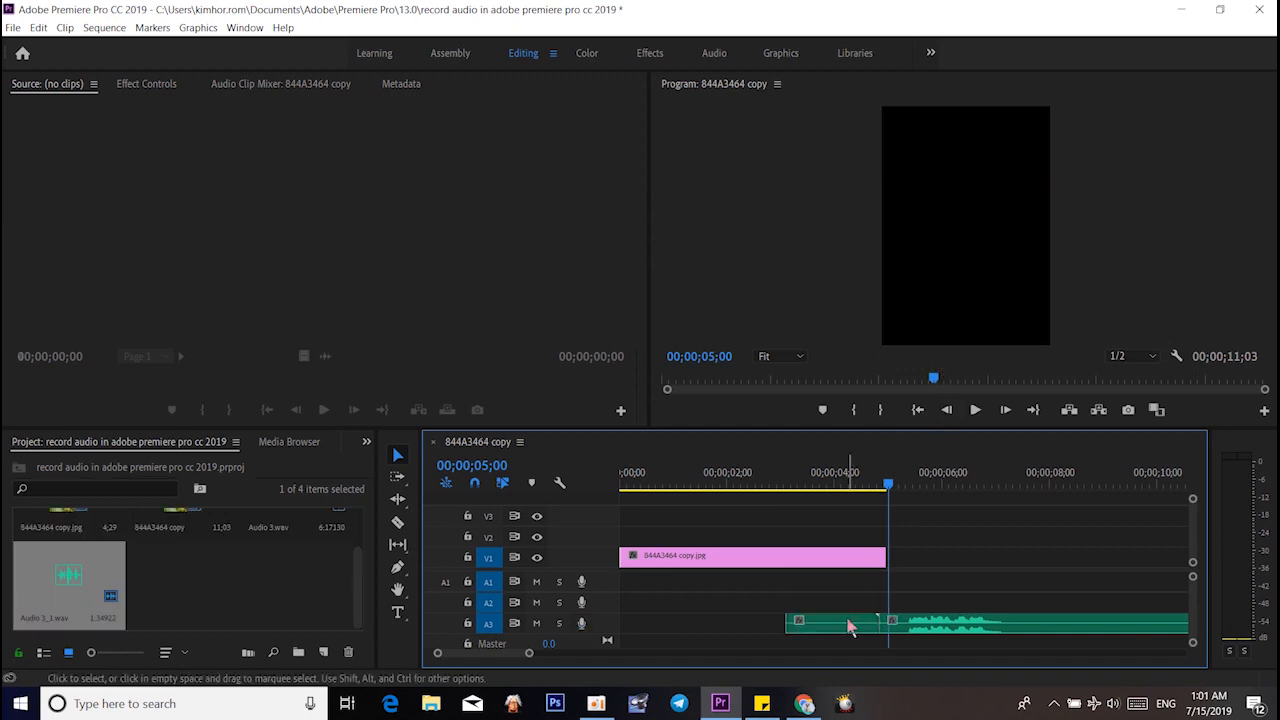
Move the second voice-over clip on A3 earlier to start at about 00;00;01;12 and play it back.
drag(850, 625, 772, 622)
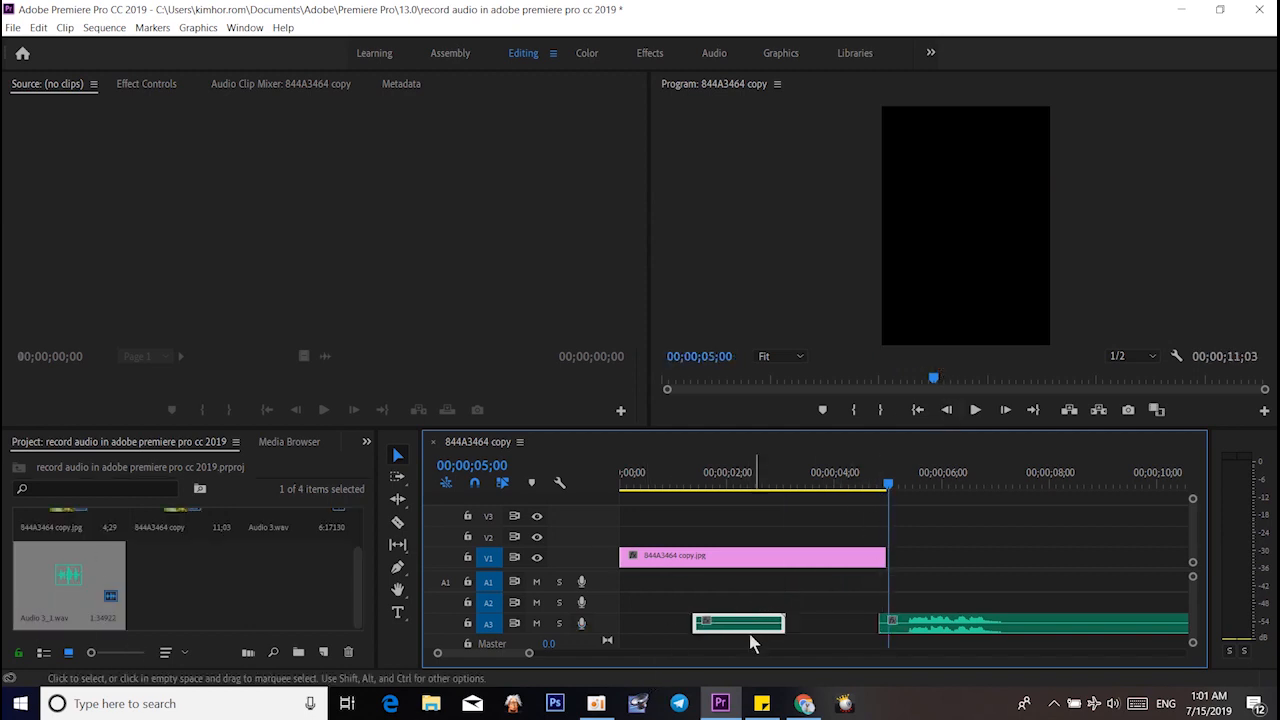
click(698, 497)
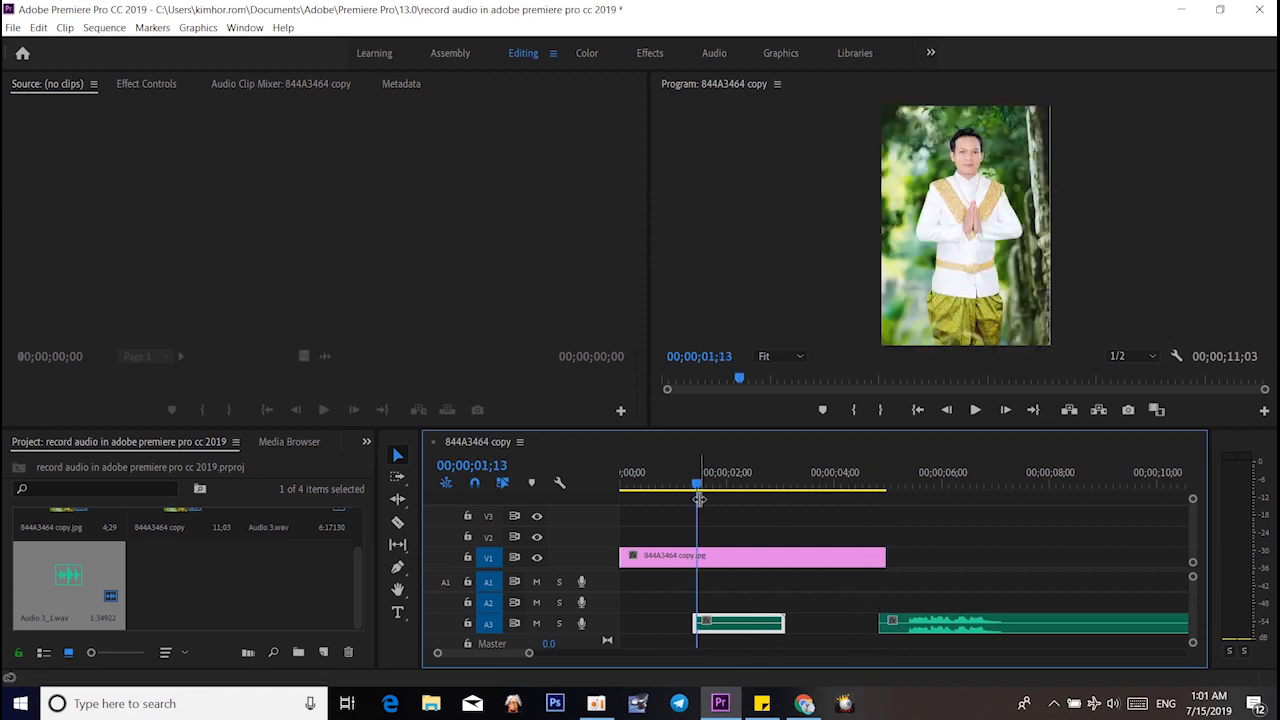
key(space)
key(space)
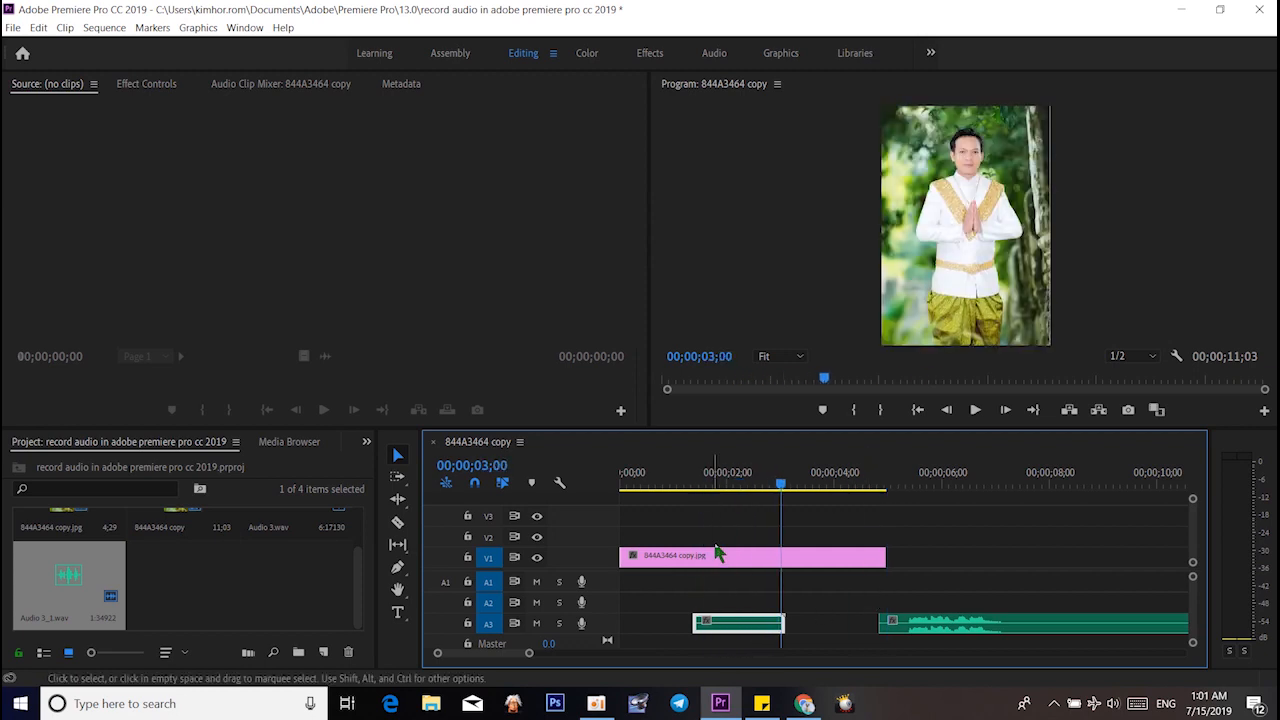
drag(523, 653, 720, 658)
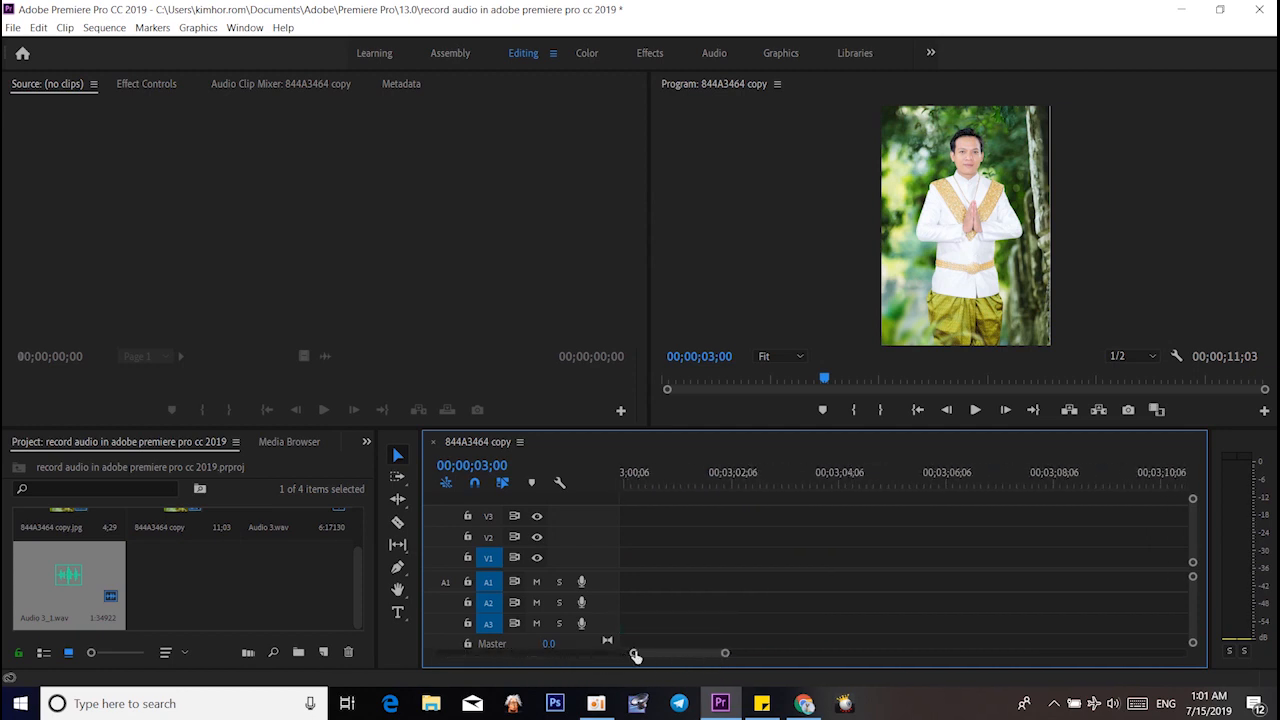
drag(634, 653, 400, 641)
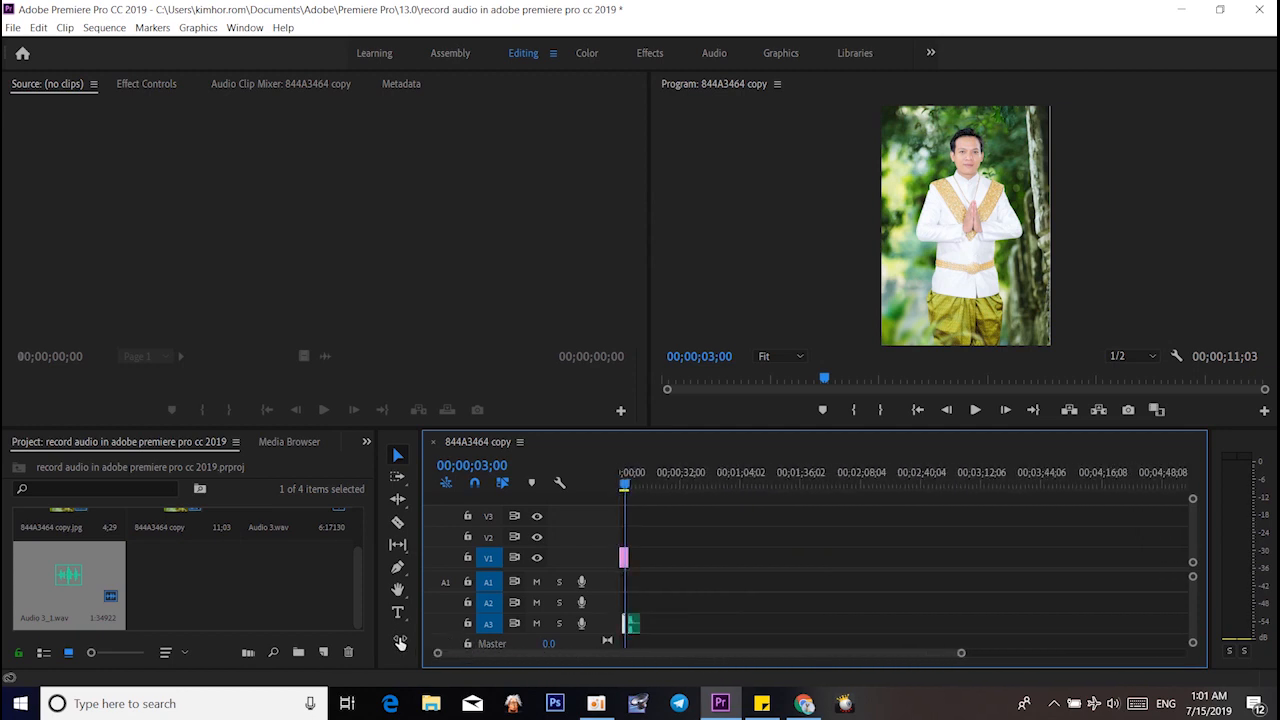
drag(957, 654, 704, 665)
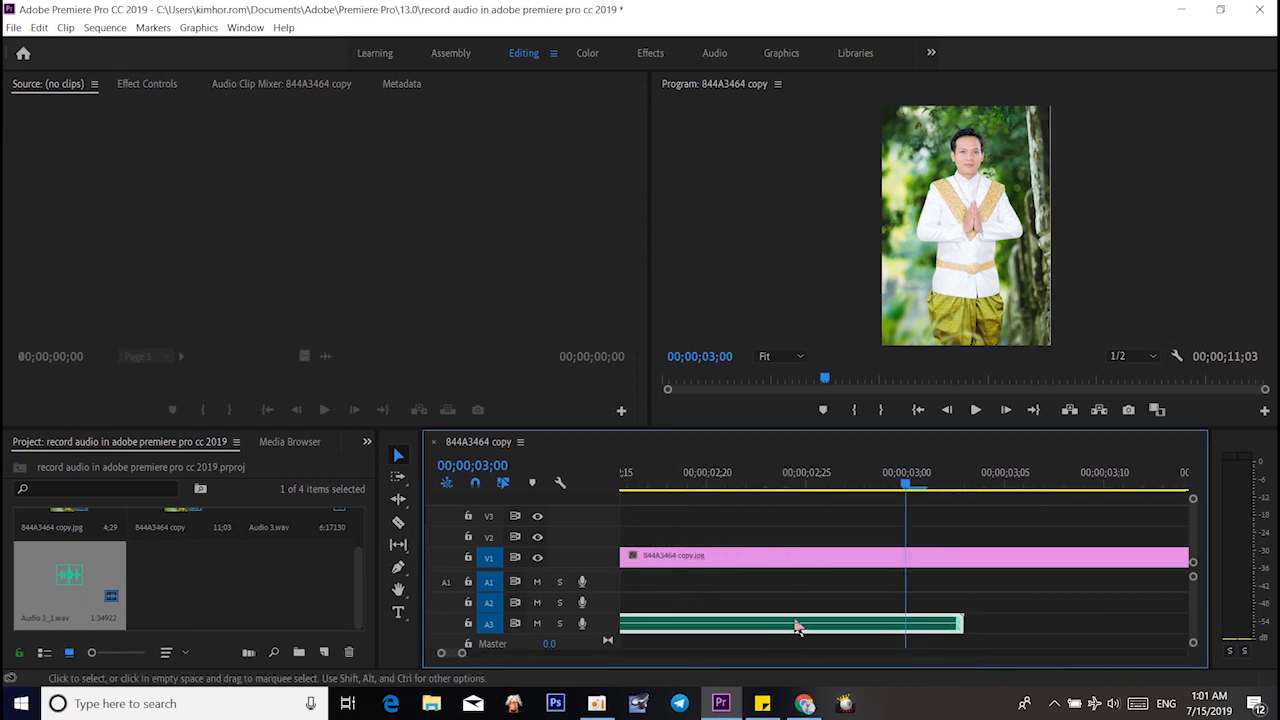
drag(456, 650, 558, 651)
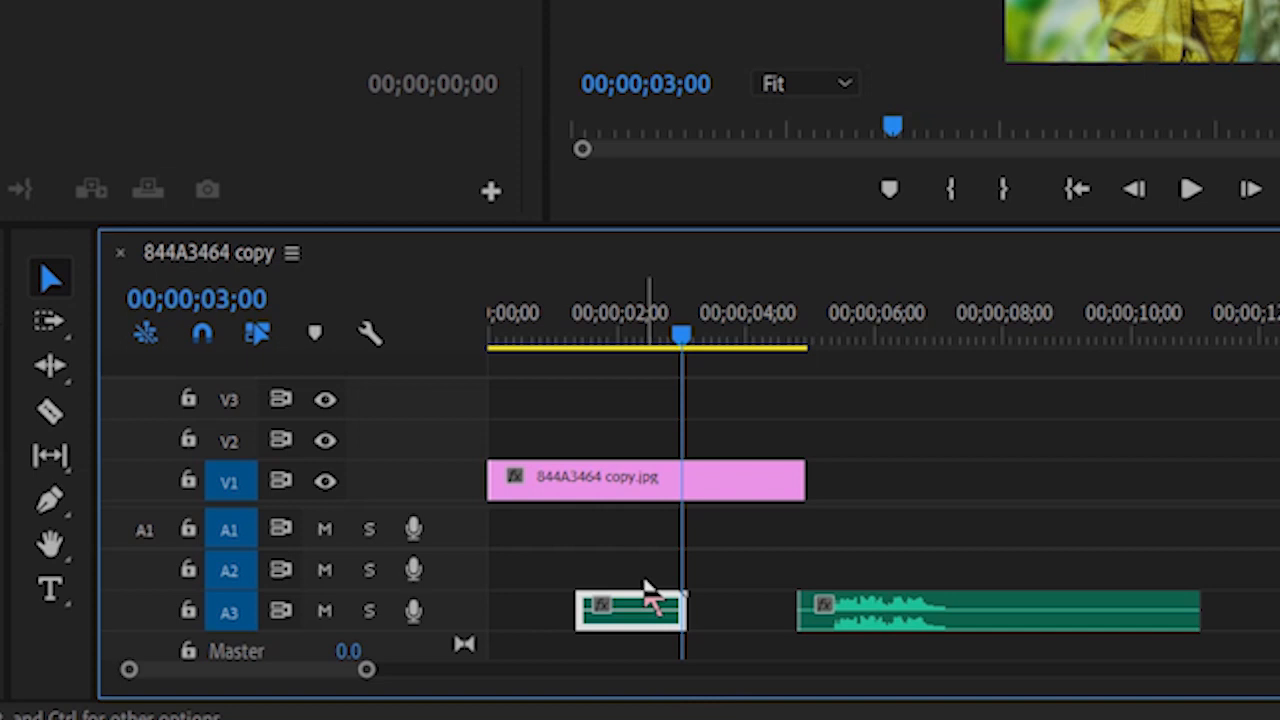
Set the source in the Voice-Over Record Settings of audio track A3 to No Input and close the settings.
right_click(283, 617)
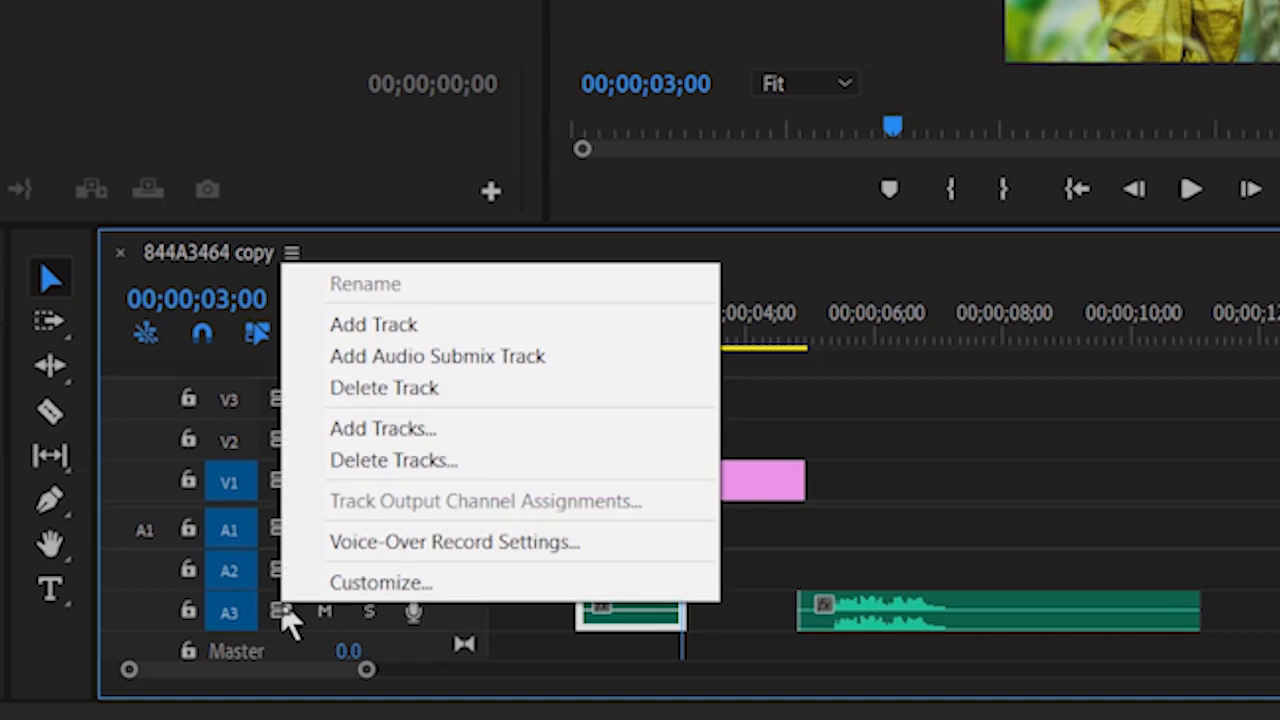
click(533, 562)
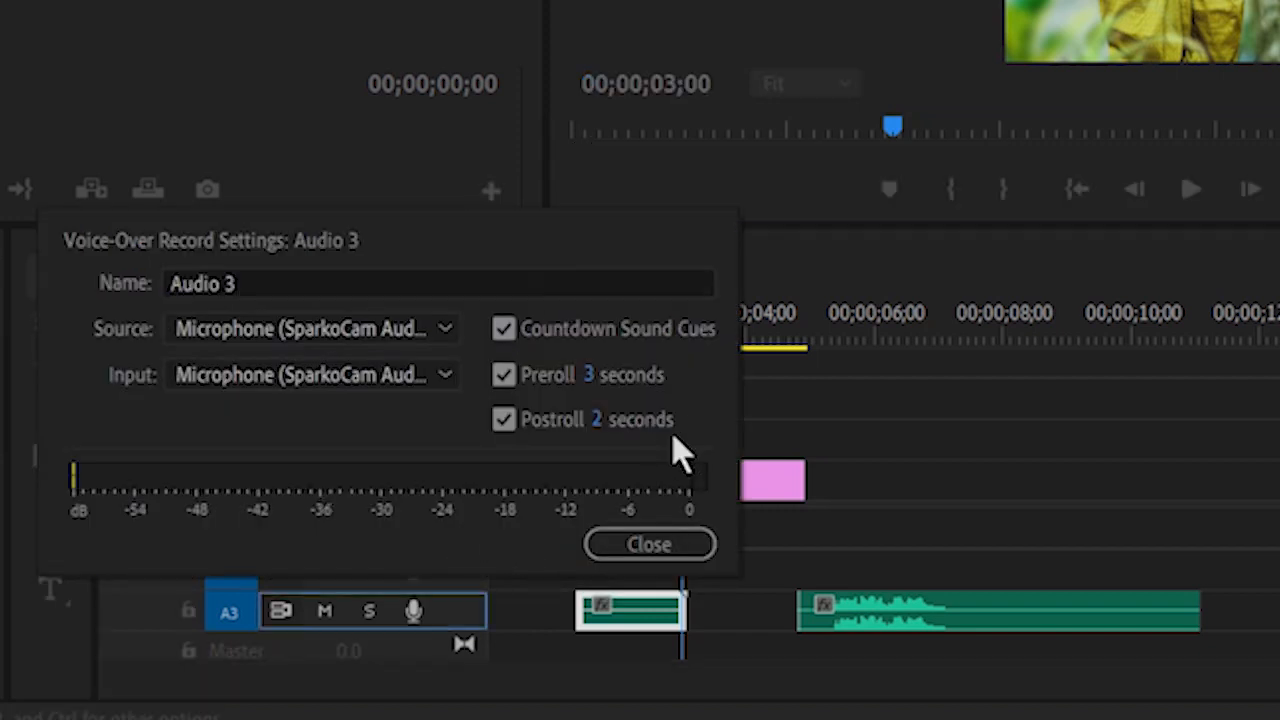
click(440, 338)
click(436, 336)
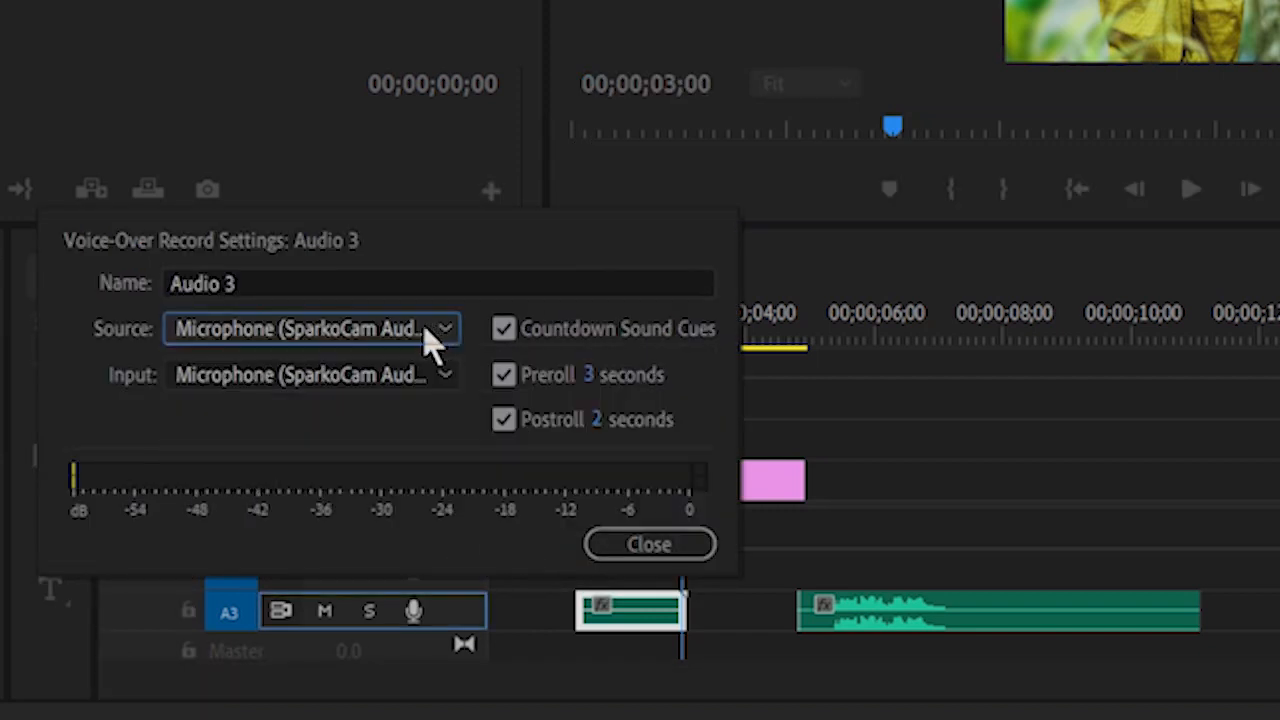
click(394, 337)
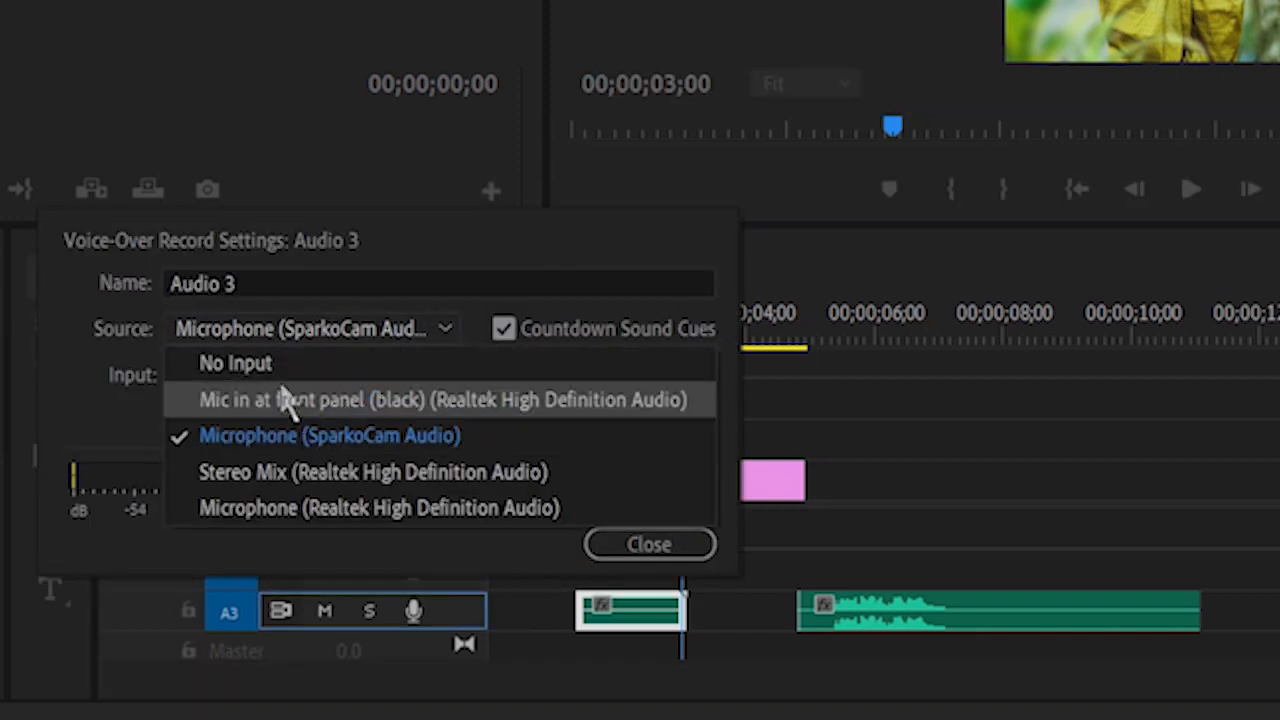
click(235, 366)
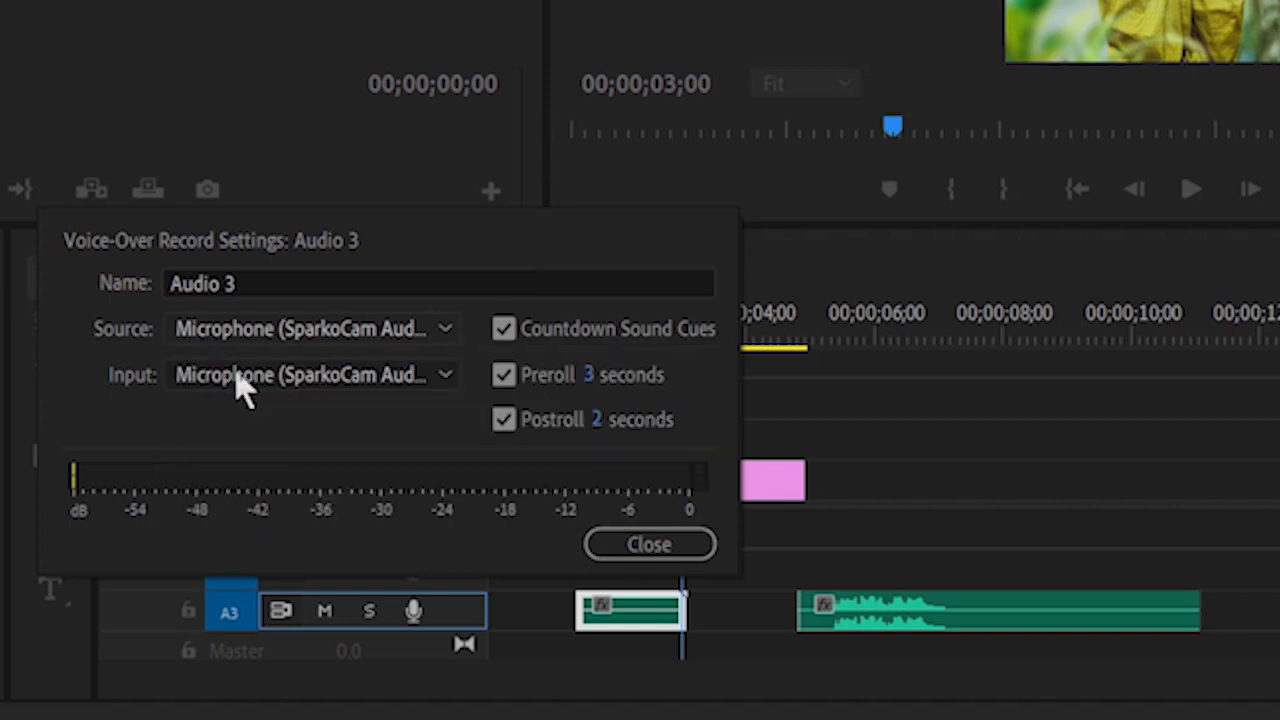
click(662, 545)
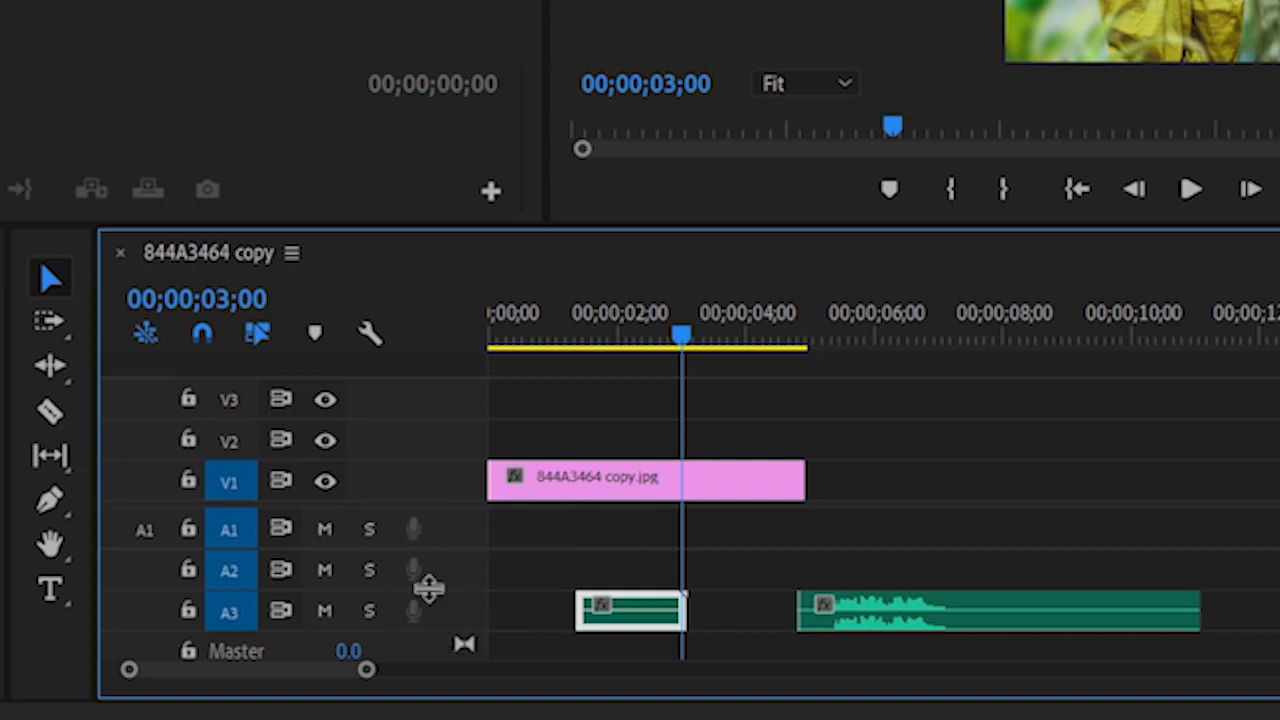
Set track A3's voice-over source to Microphone (Realtek High Definition Audio), switching Countdown Sound Cues off and back on in its record settings.
right_click(286, 625)
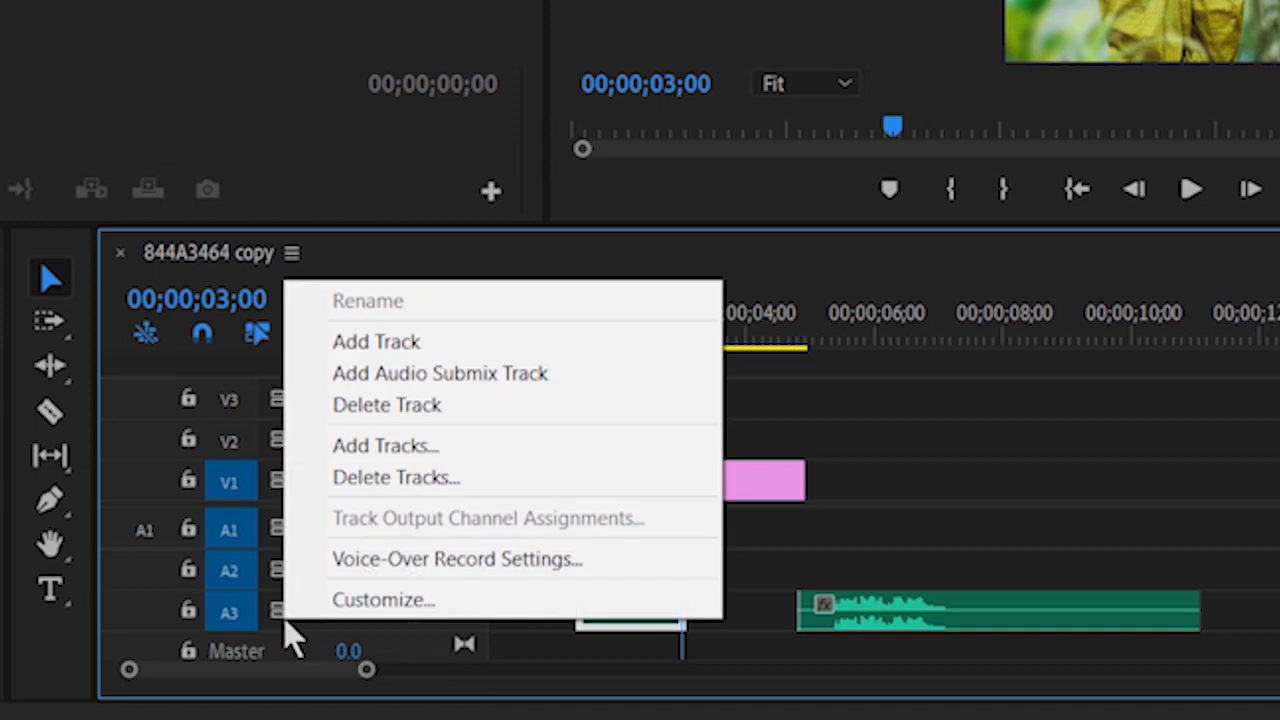
click(442, 562)
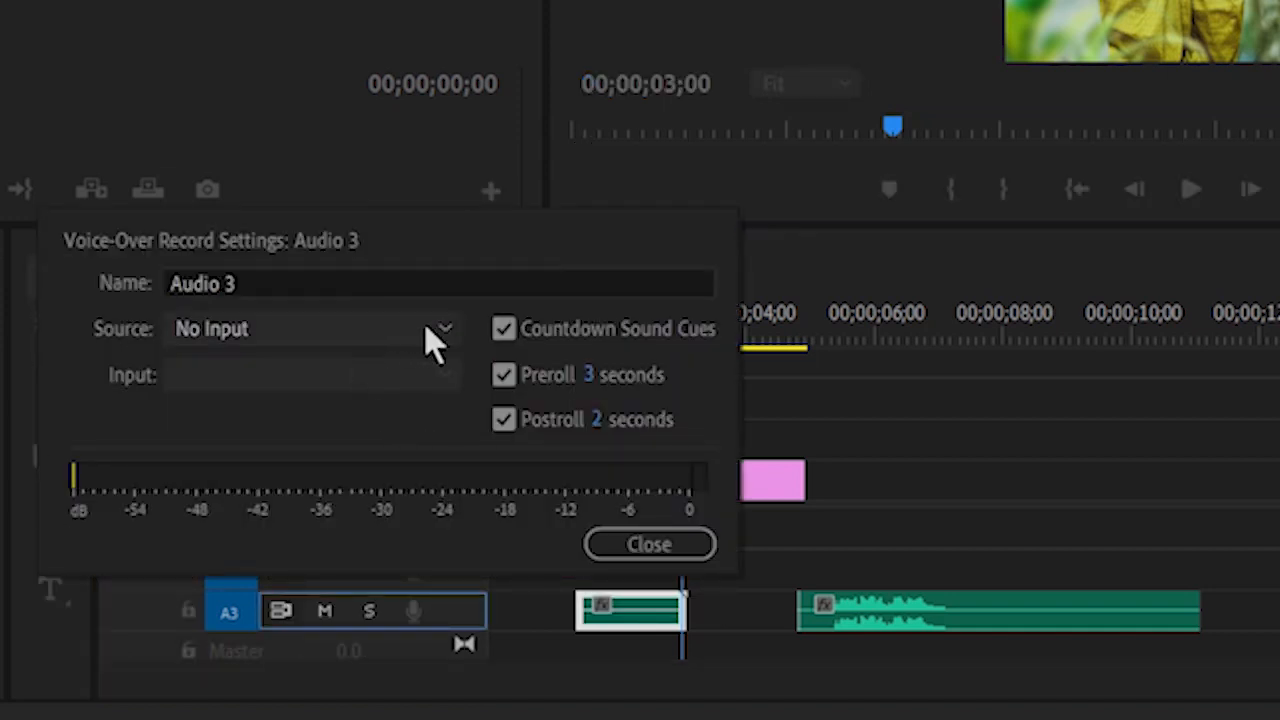
click(503, 335)
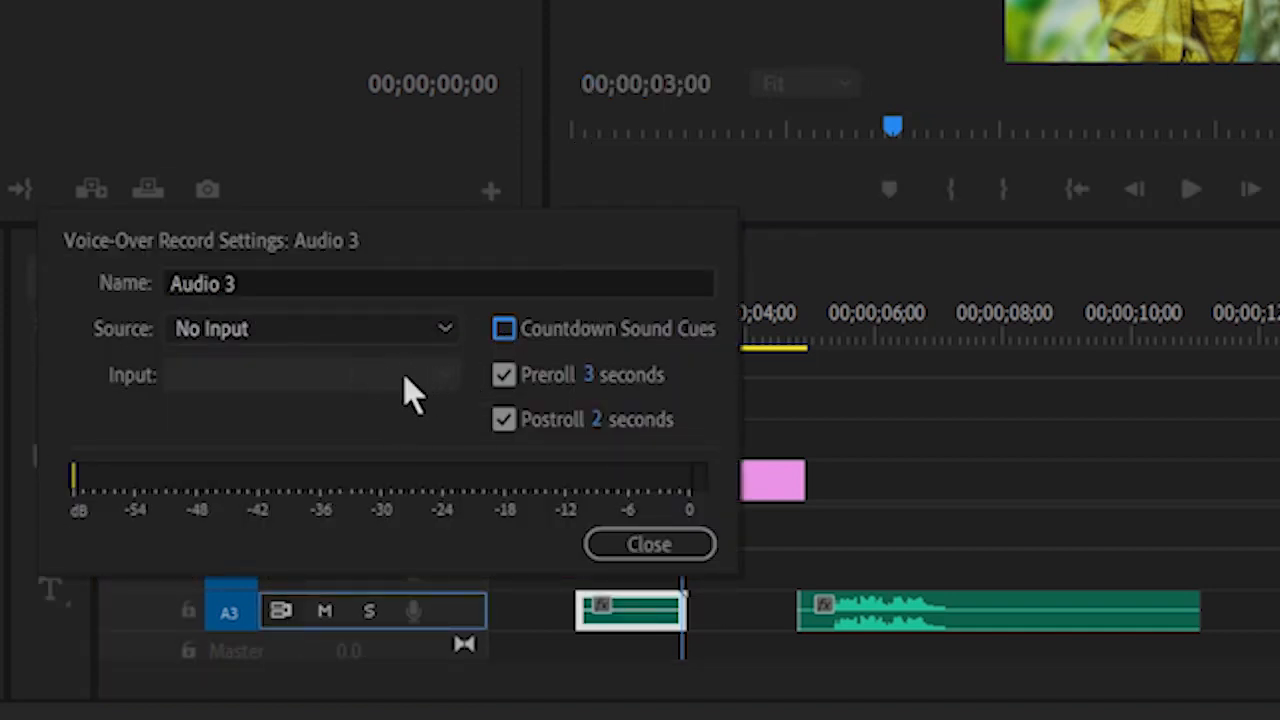
click(445, 330)
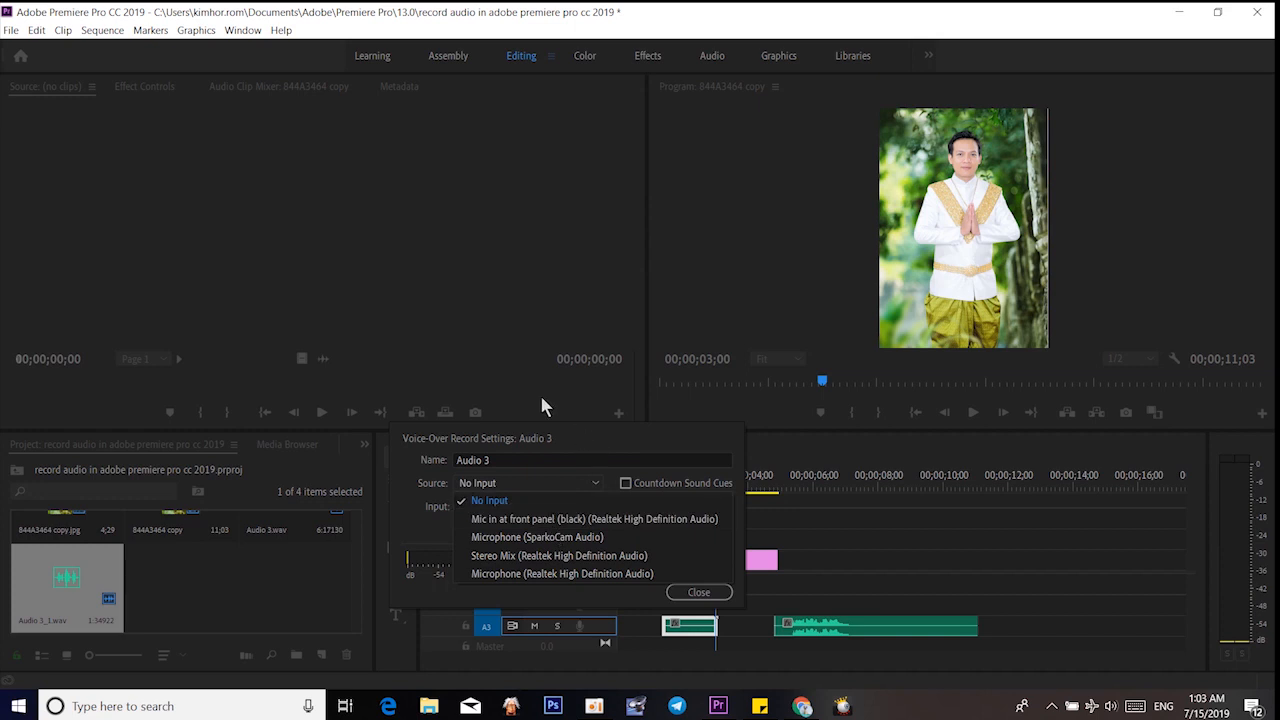
click(544, 572)
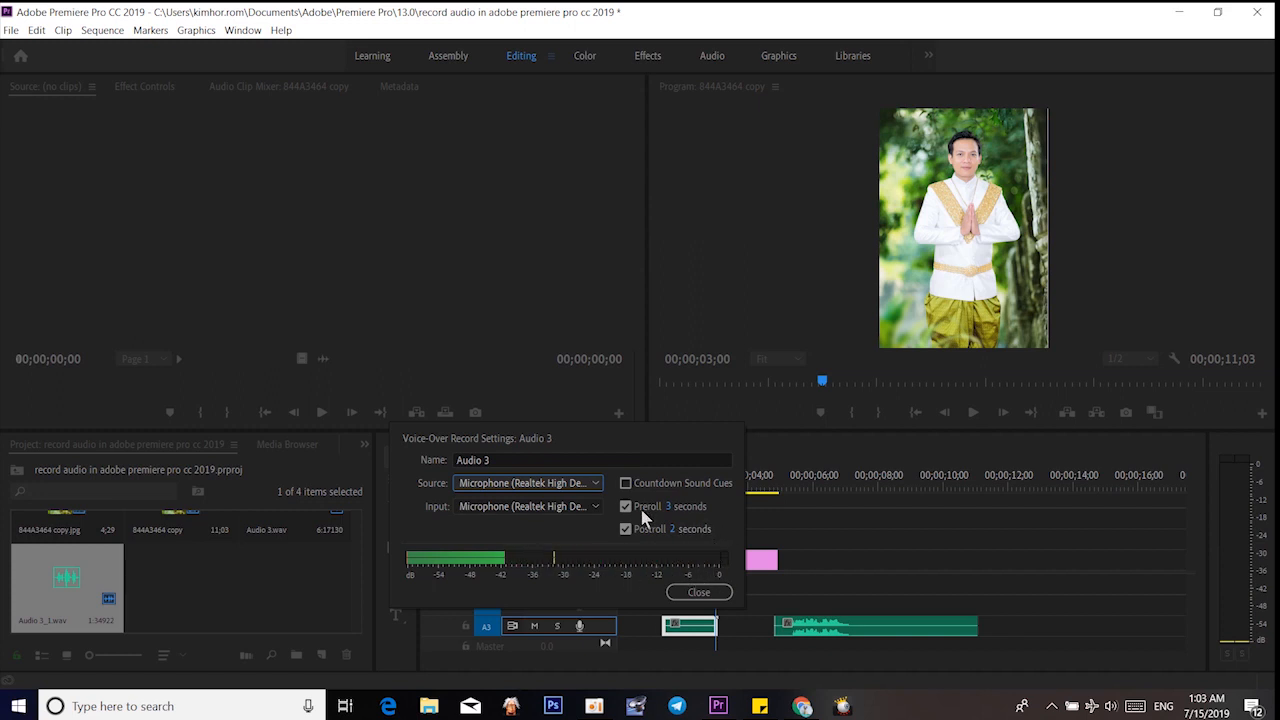
click(627, 484)
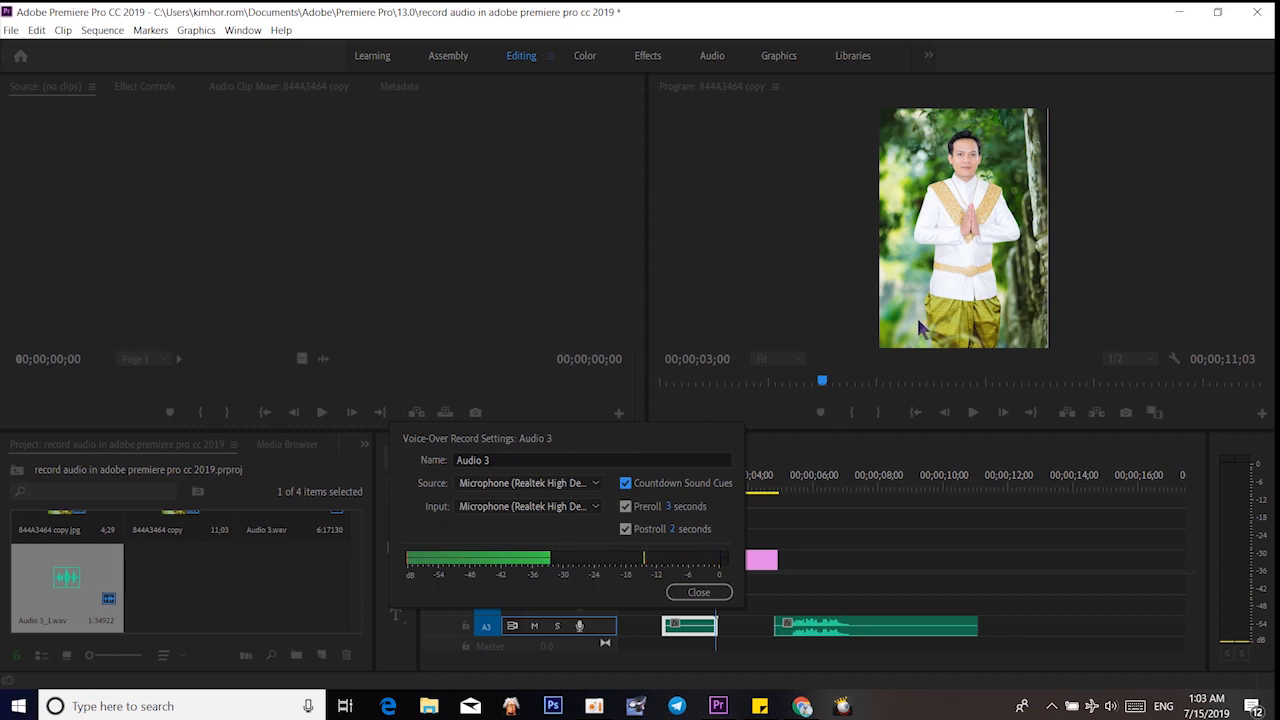
Record a voice-over on audio track A3 from 00;00;03;00, close the record settings, and stop recording at 00;00;26;18.
click(580, 627)
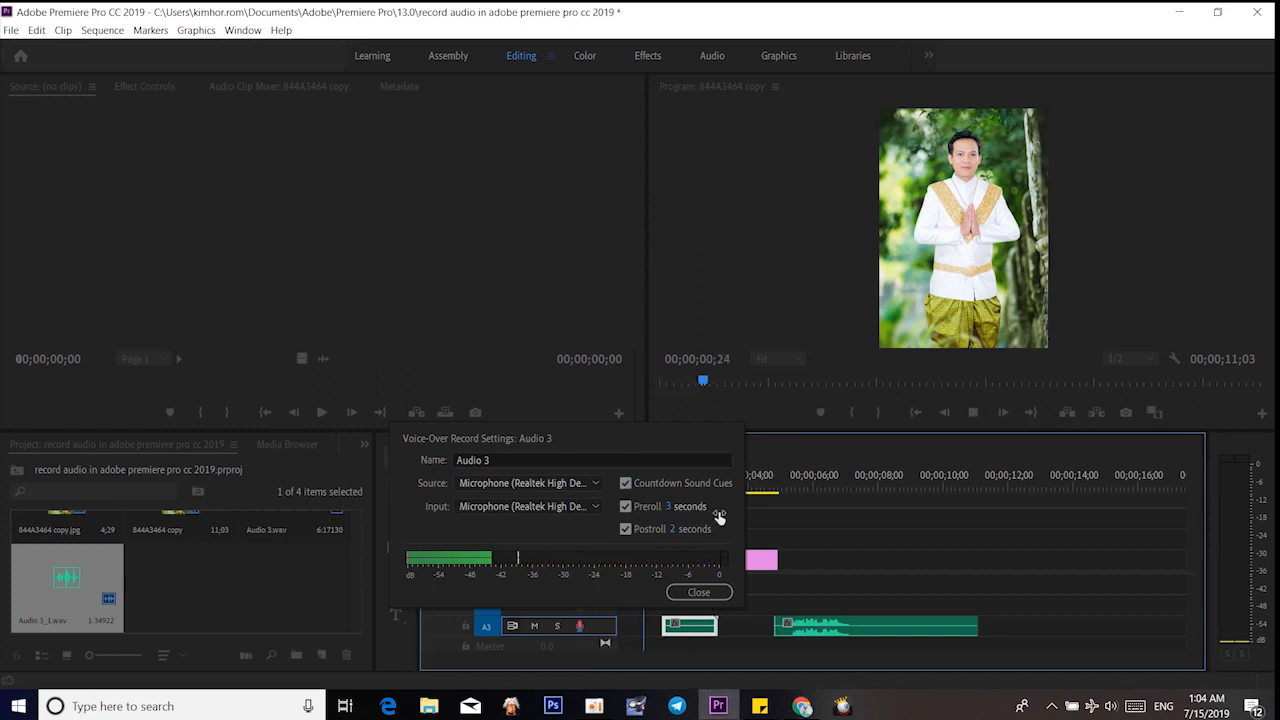
click(577, 627)
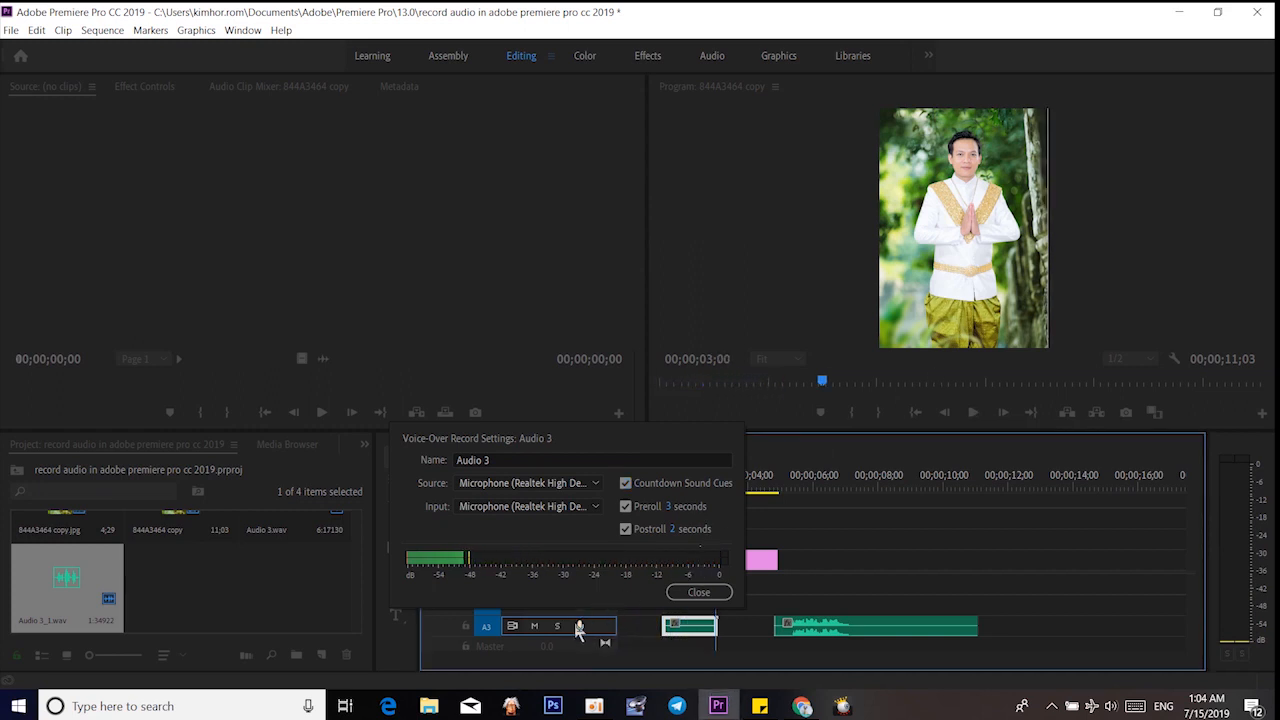
click(578, 627)
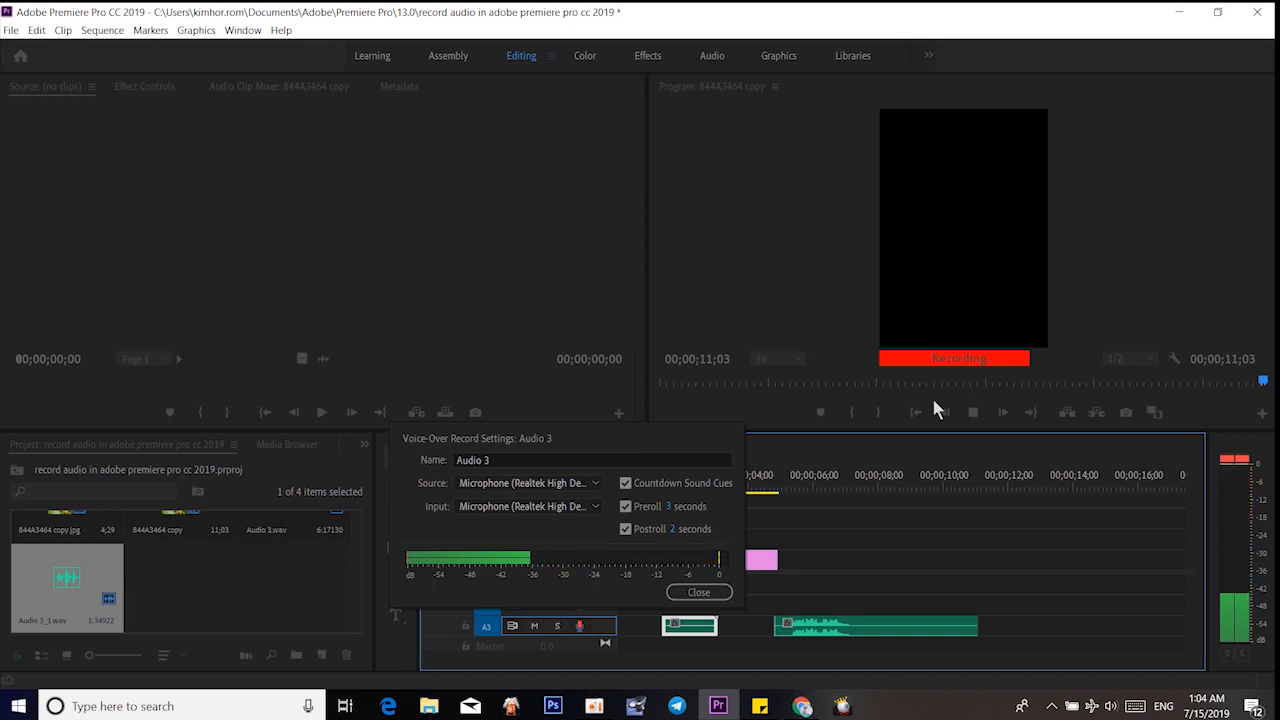
click(699, 592)
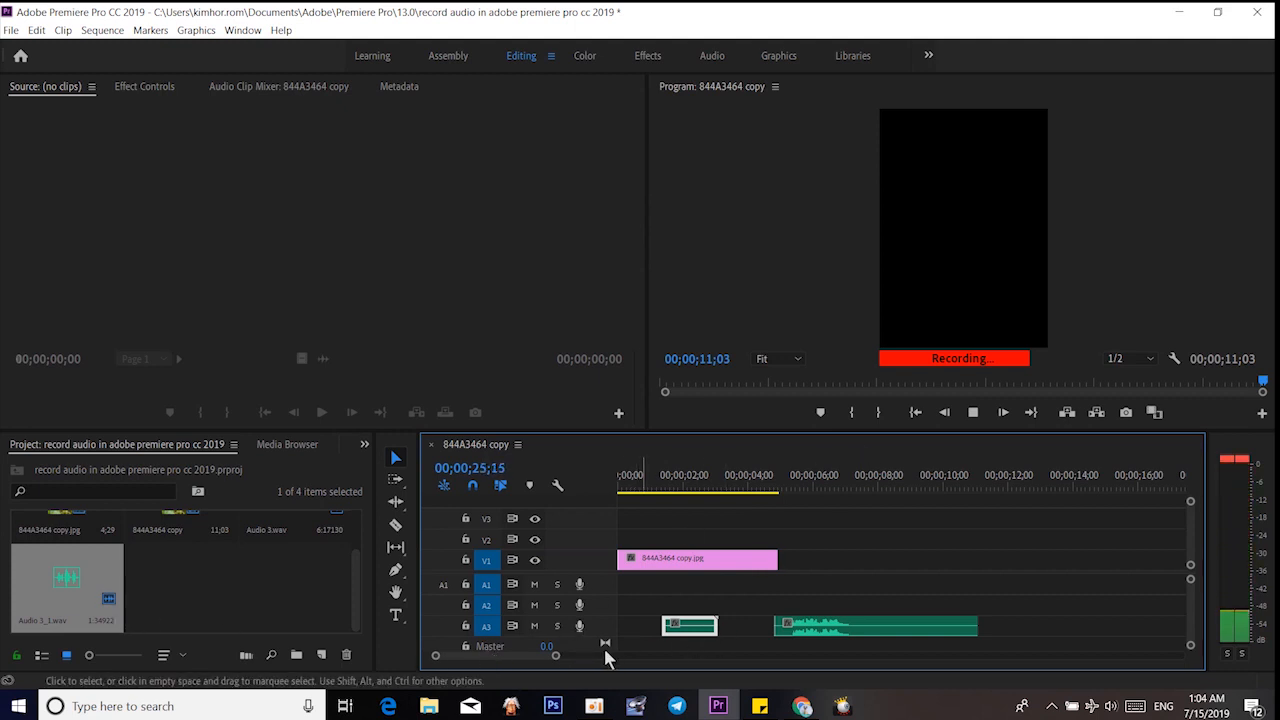
click(579, 627)
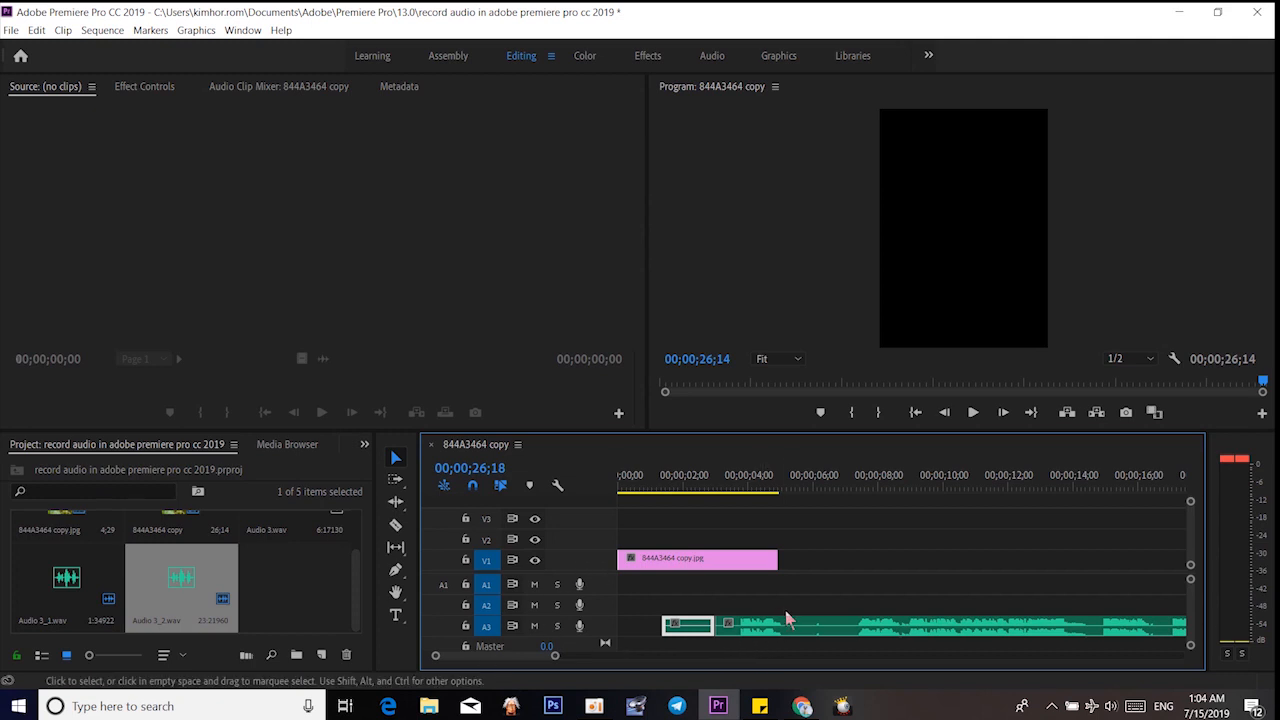
Trim the end of the image clip on V1 back to about 3 seconds.
click(811, 478)
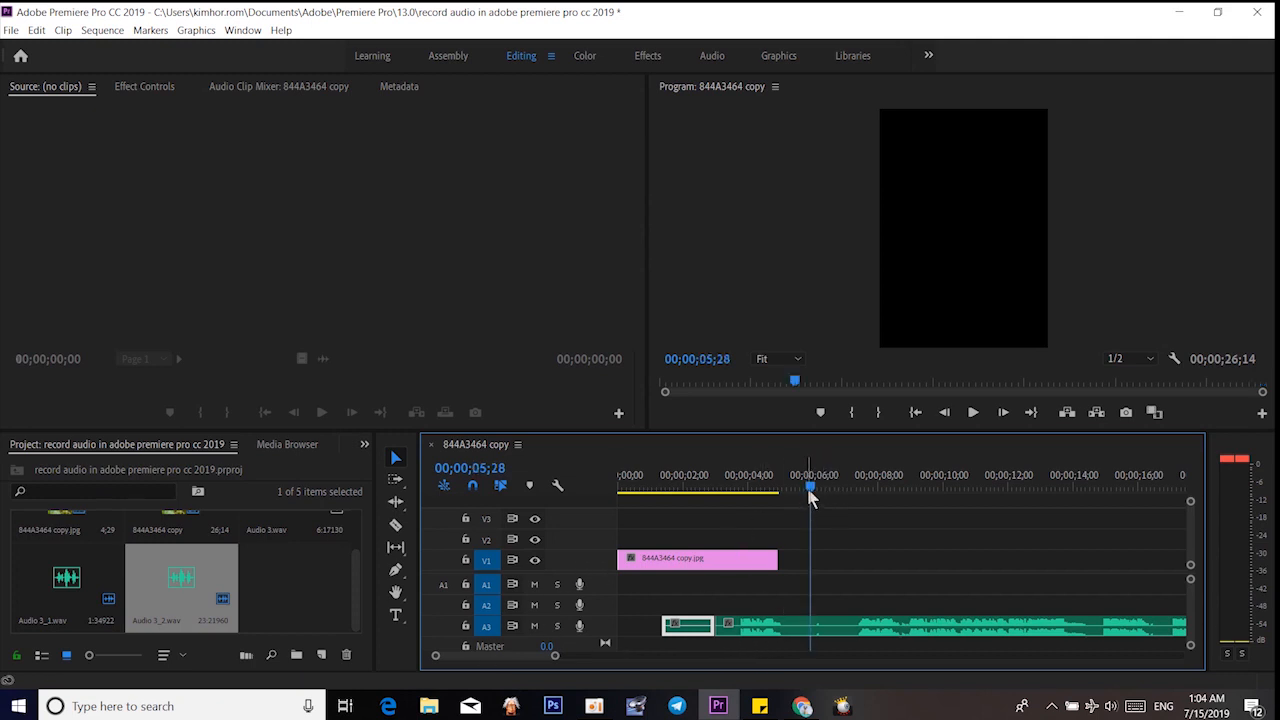
click(775, 558)
drag(699, 558, 714, 558)
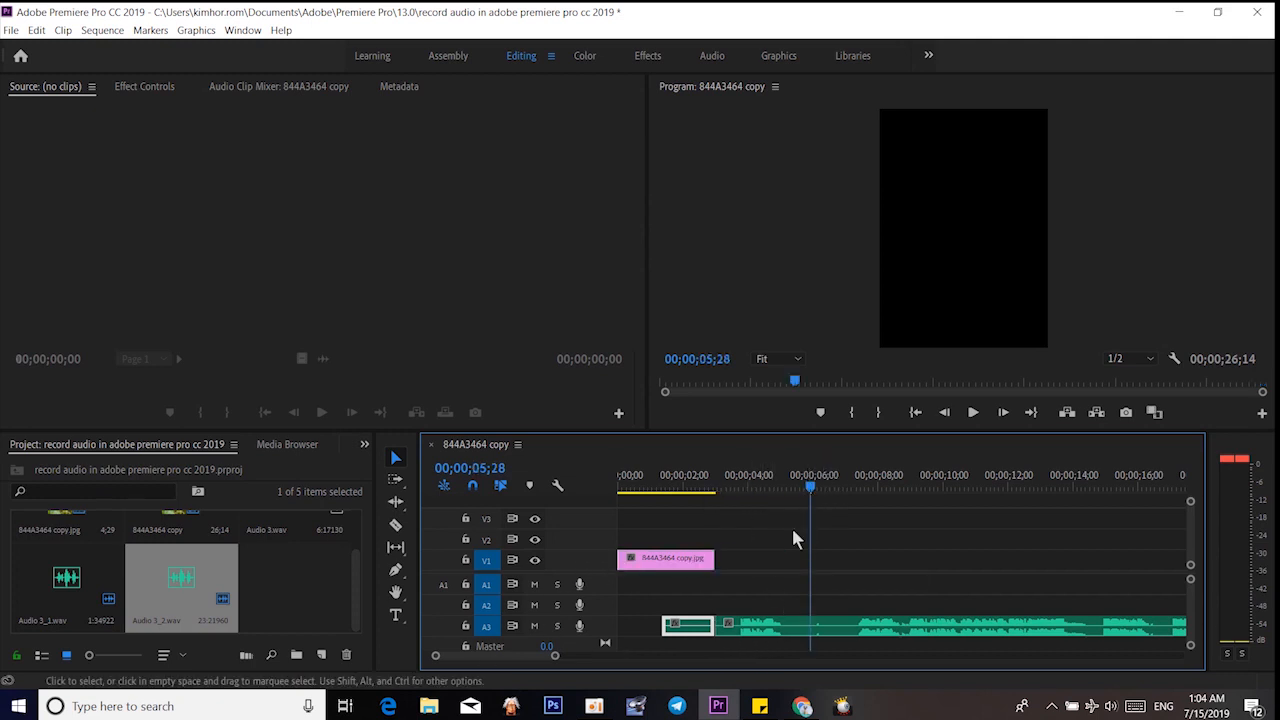
Play the A3 recording from 00;00;03;23 to 00;00;12;14 and extend the V1 image clip's end to about 13.6 seconds.
drag(810, 495, 742, 491)
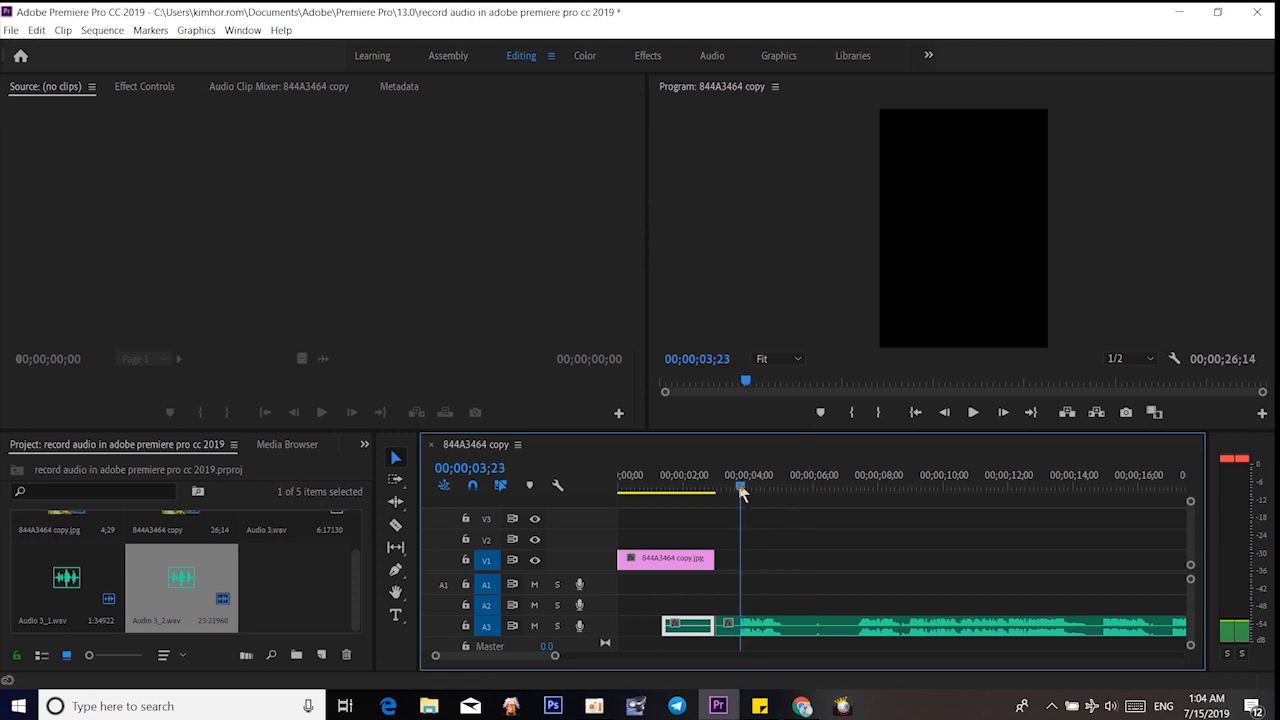
key(space)
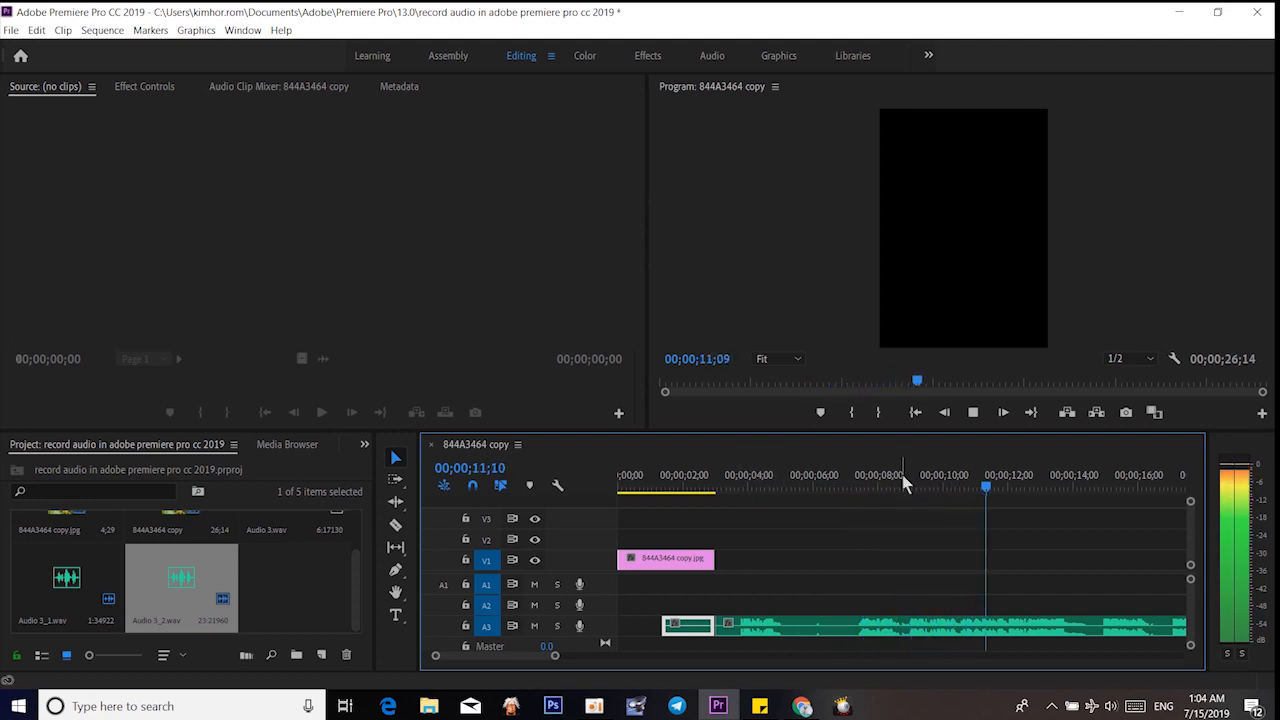
key(space)
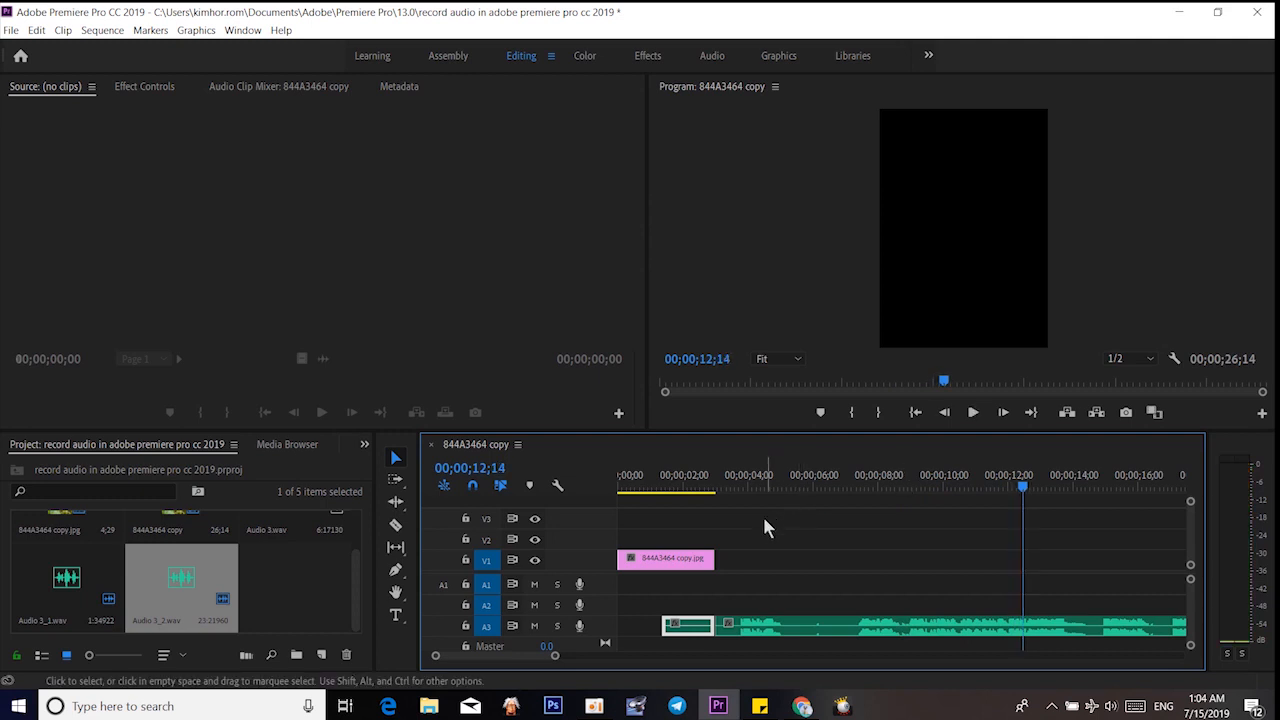
drag(712, 558, 1060, 560)
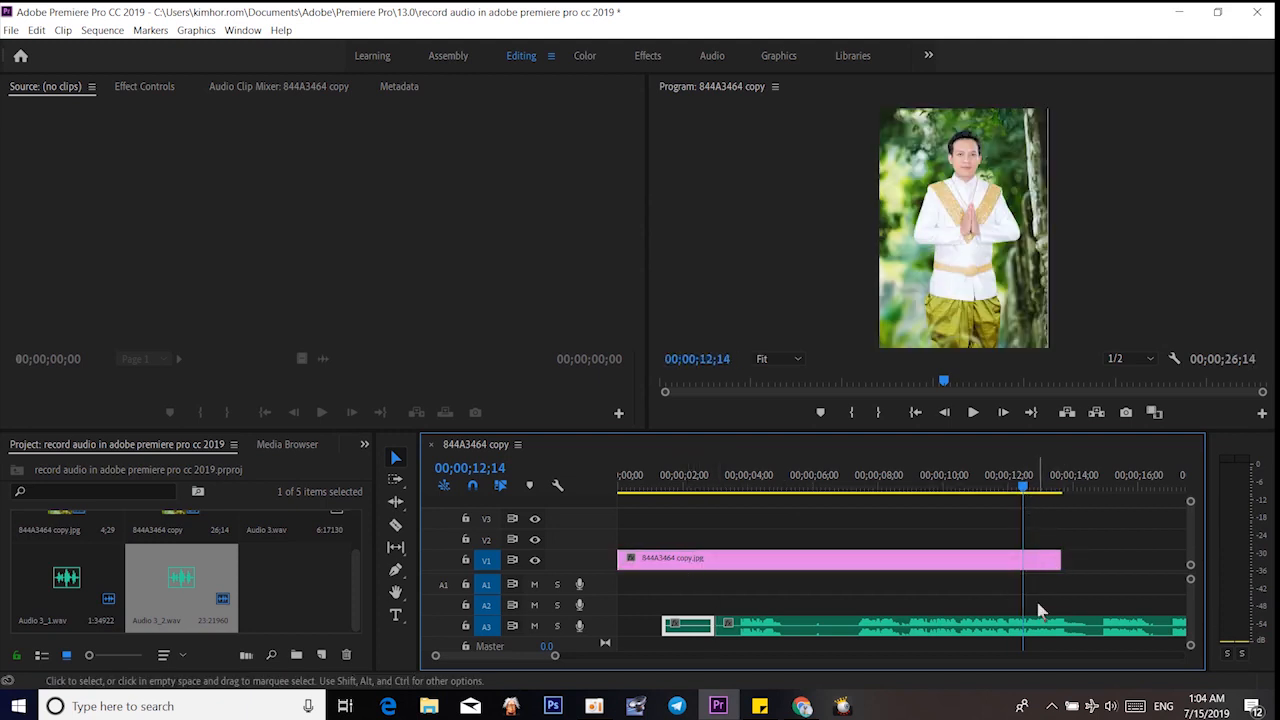
Set track A3's voice-over source to Mic in at front panel (black) (Realtek High Definition Audio) and close the record settings.
right_click(510, 627)
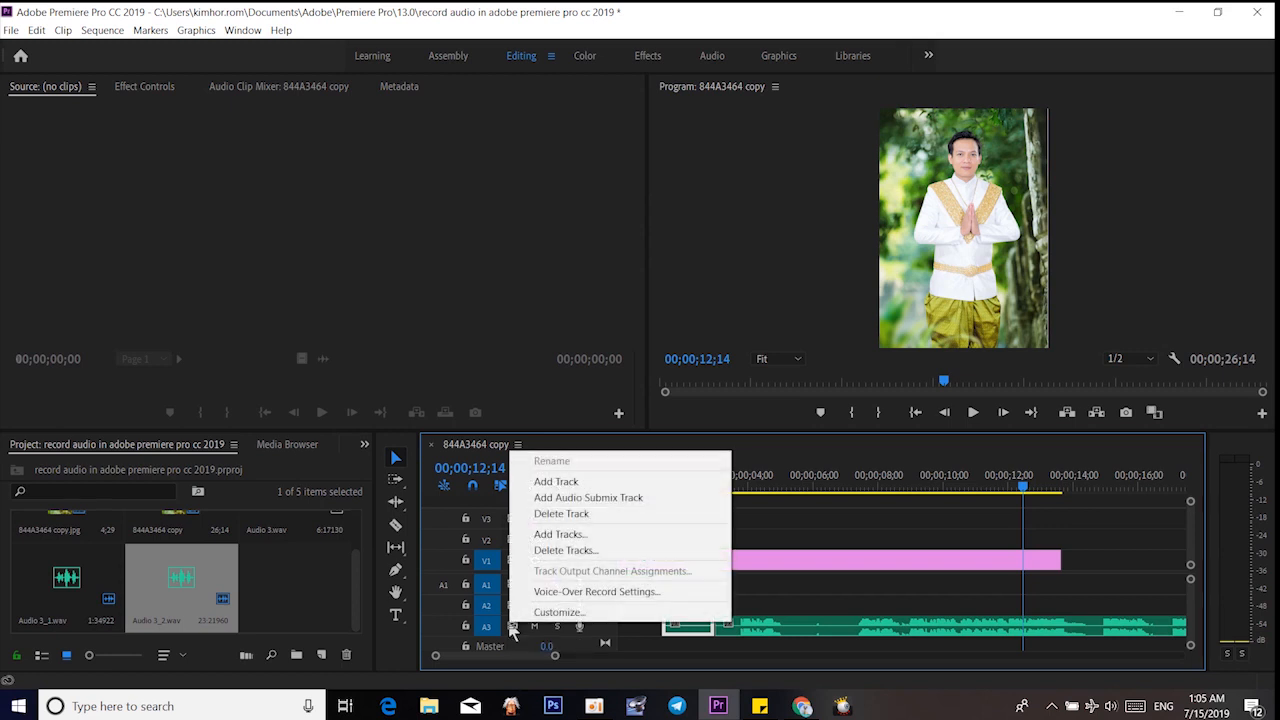
click(551, 596)
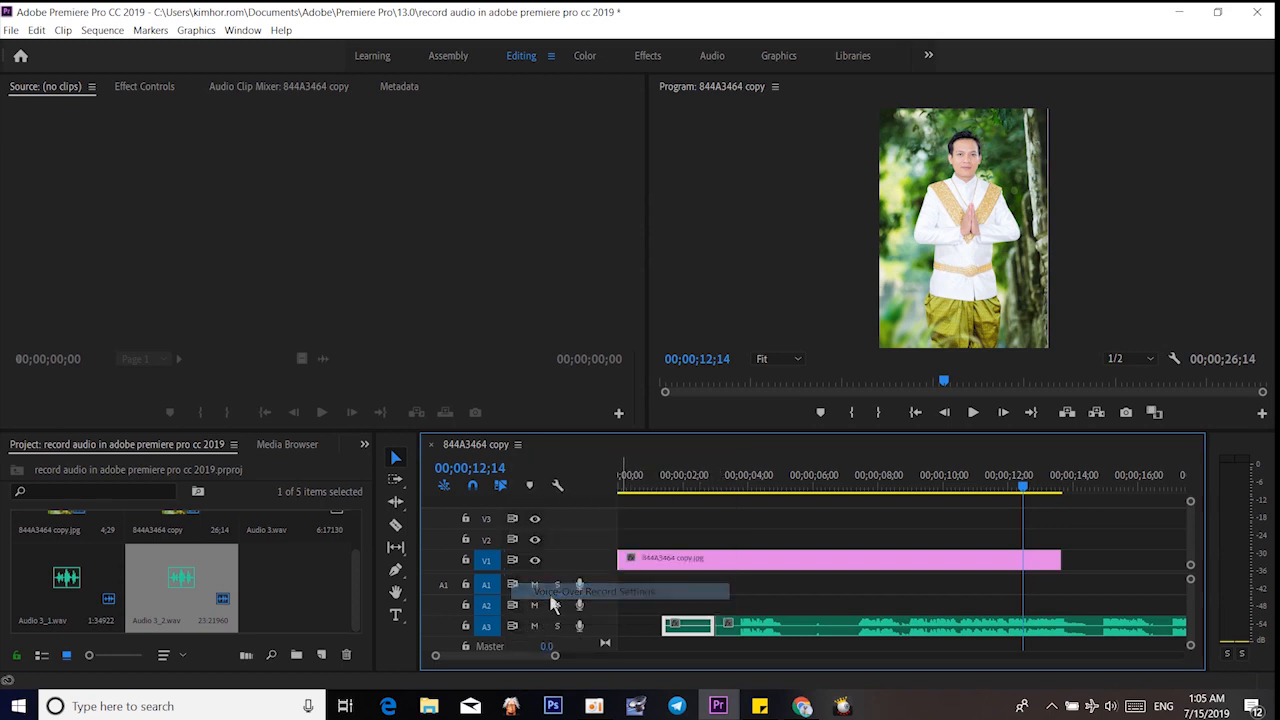
click(582, 486)
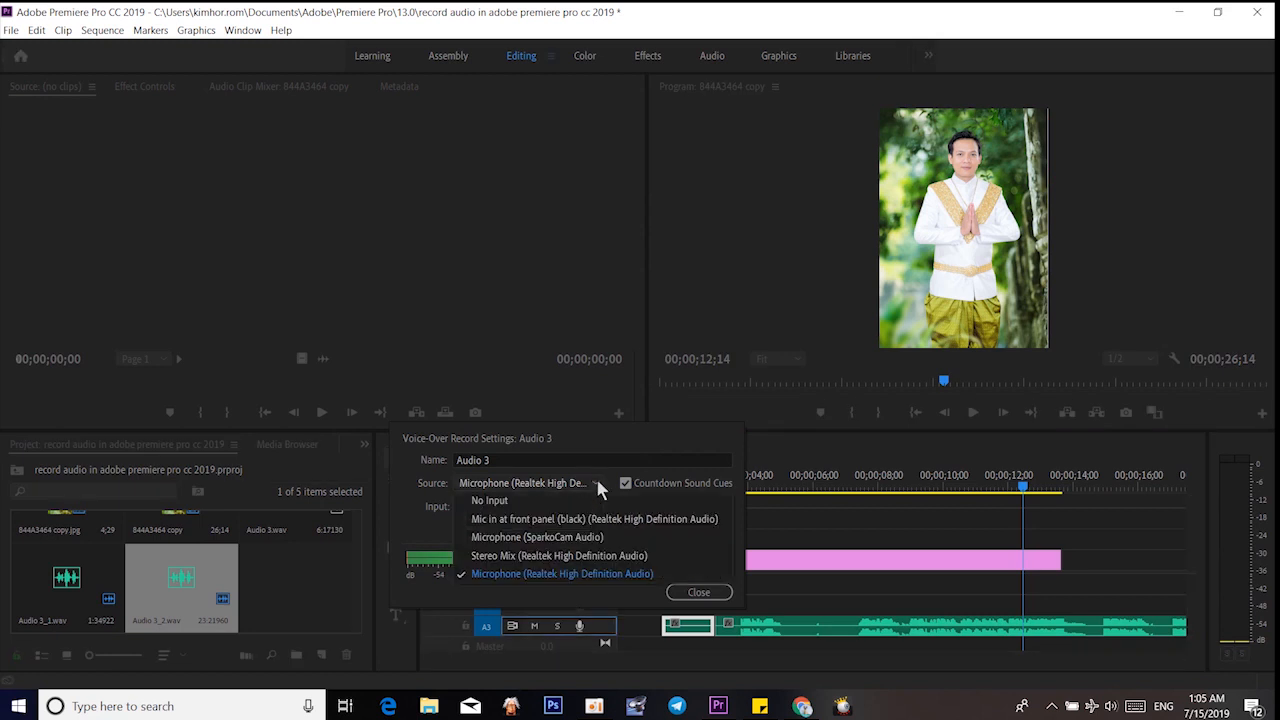
click(567, 520)
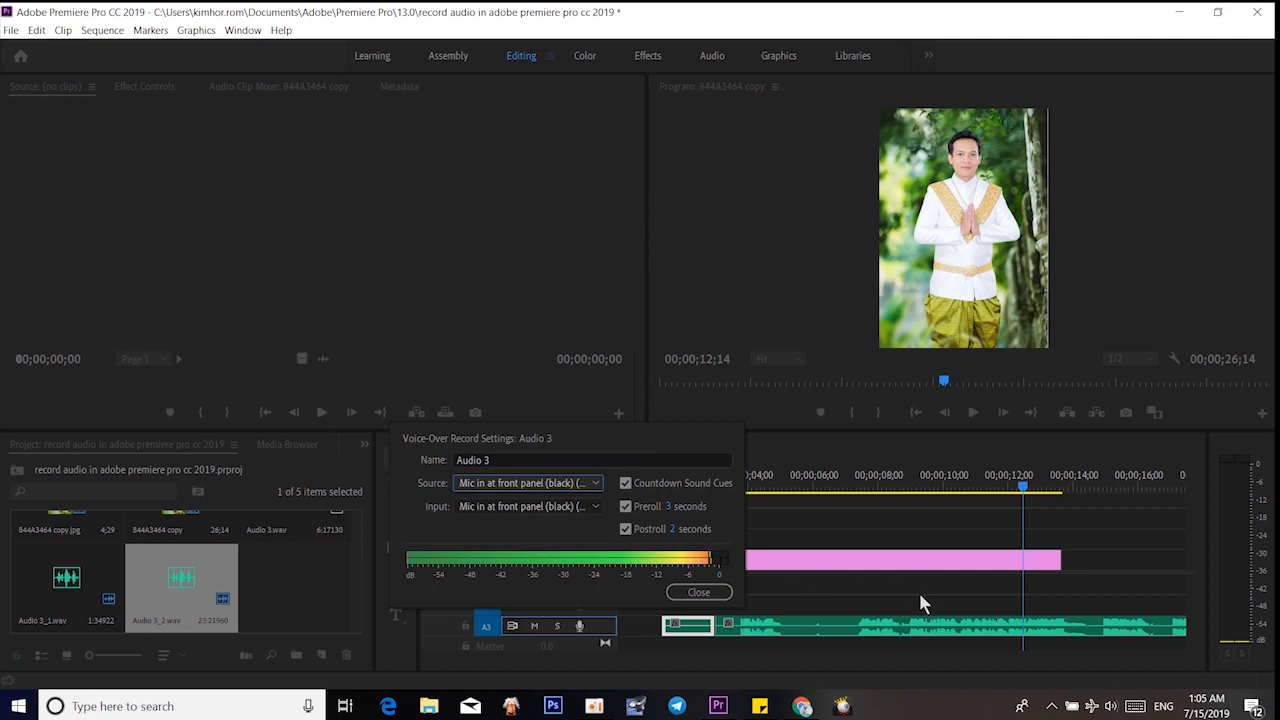
click(1043, 496)
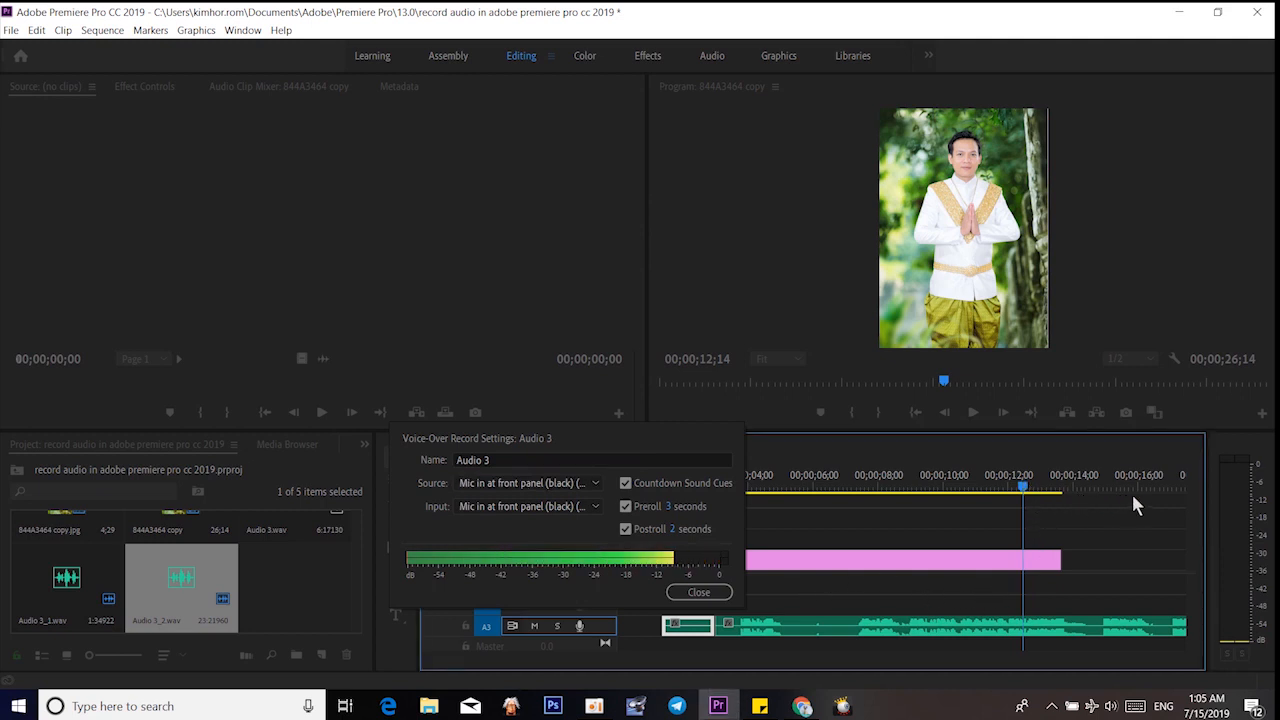
click(699, 592)
click(712, 594)
Move the playhead to 00;00;27;04, check A3's input level in the Voice-Over Record Settings, and record a voice-over on A3 until 00;00;46;00.
drag(1028, 500, 1049, 531)
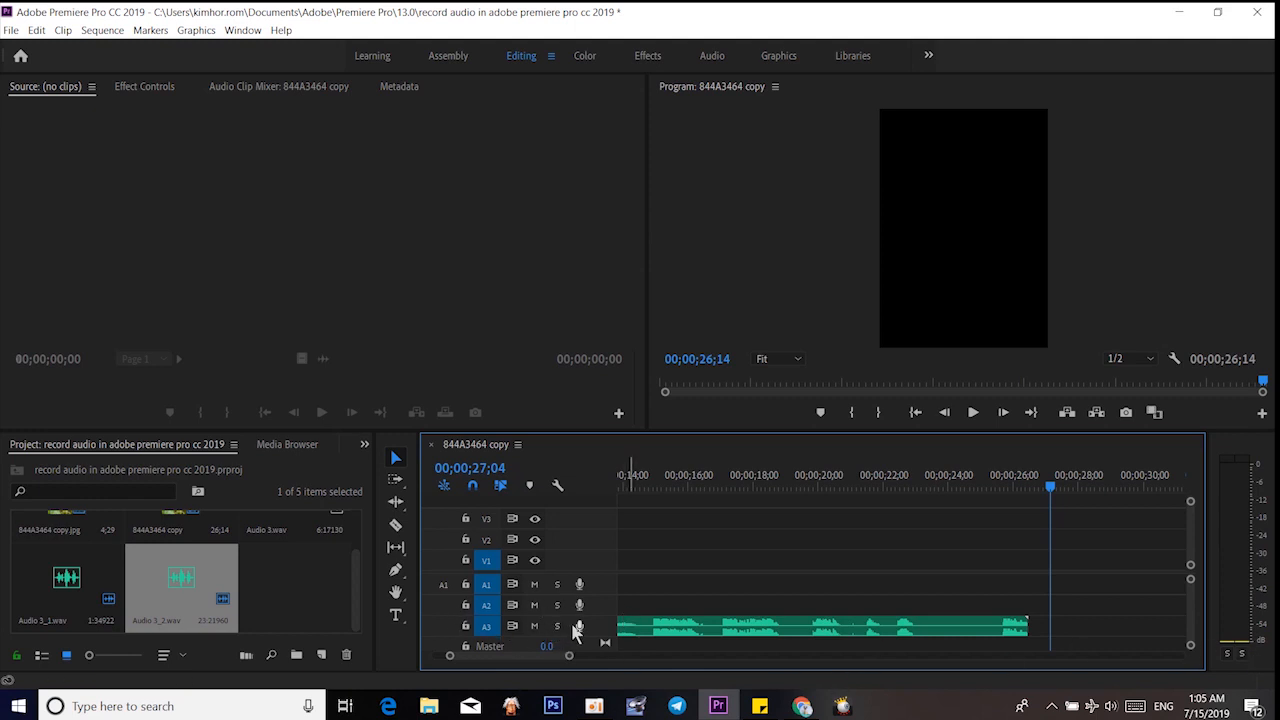
right_click(512, 628)
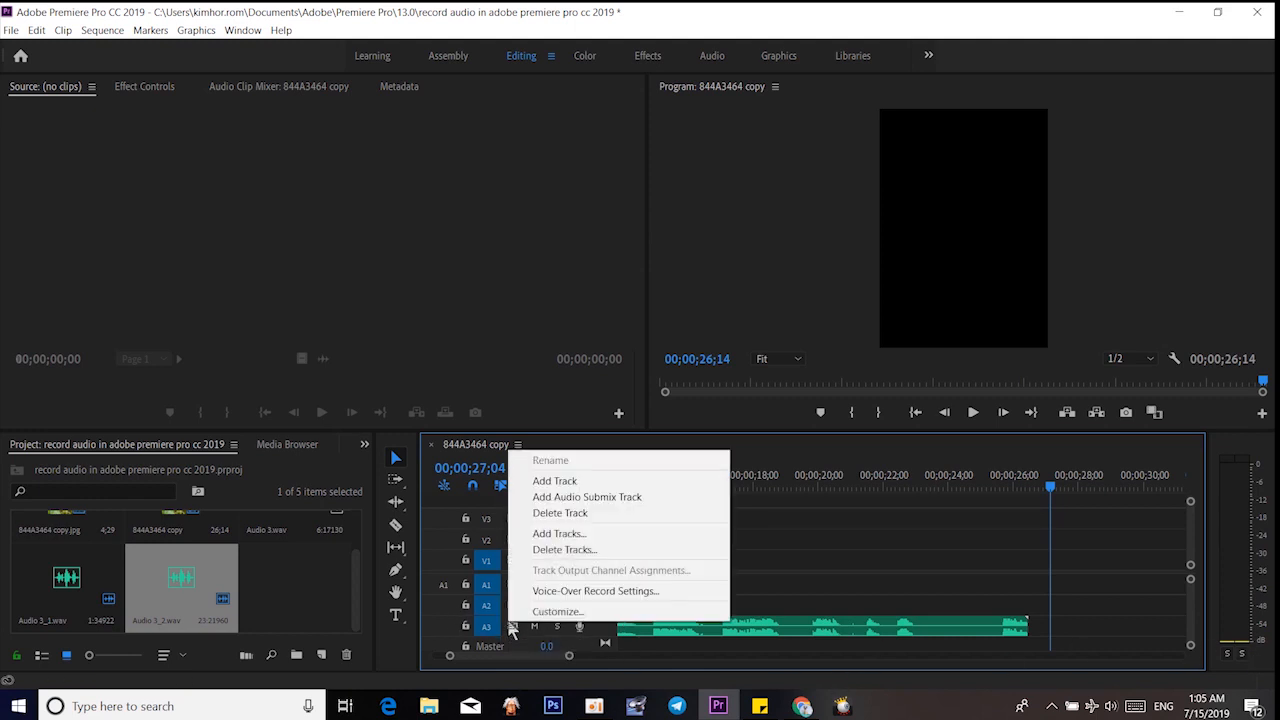
click(512, 629)
right_click(514, 631)
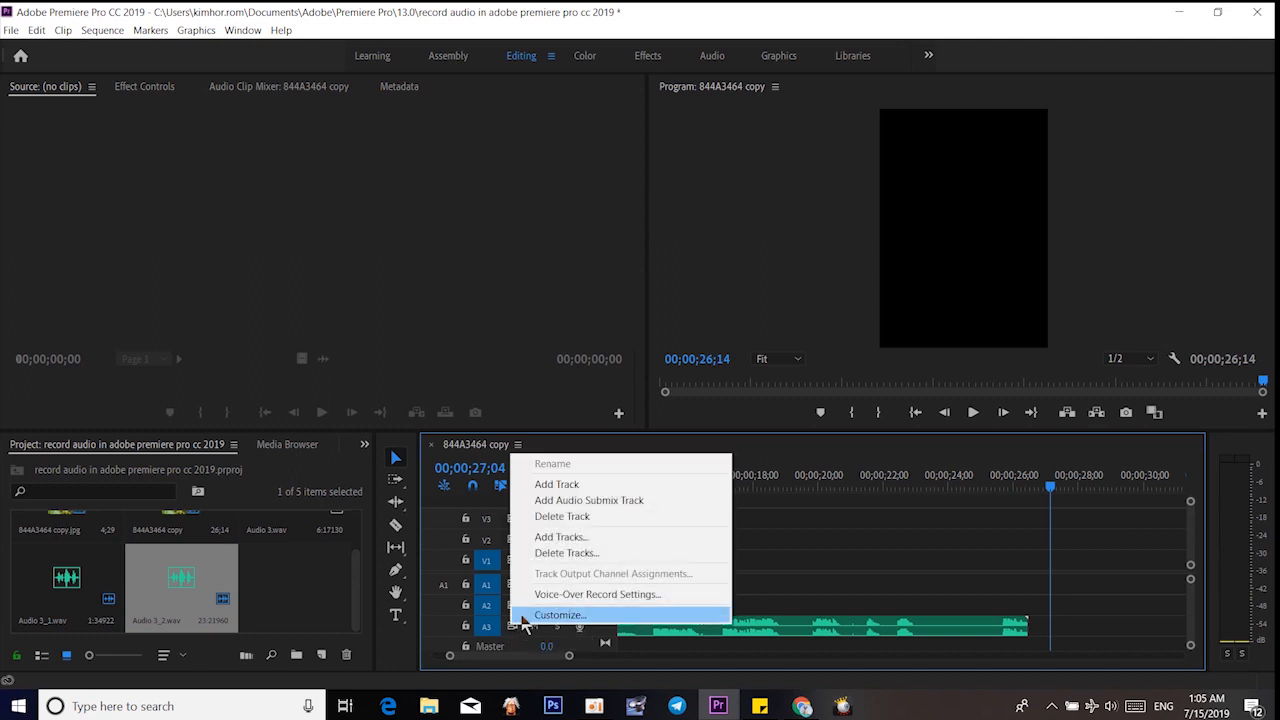
click(590, 594)
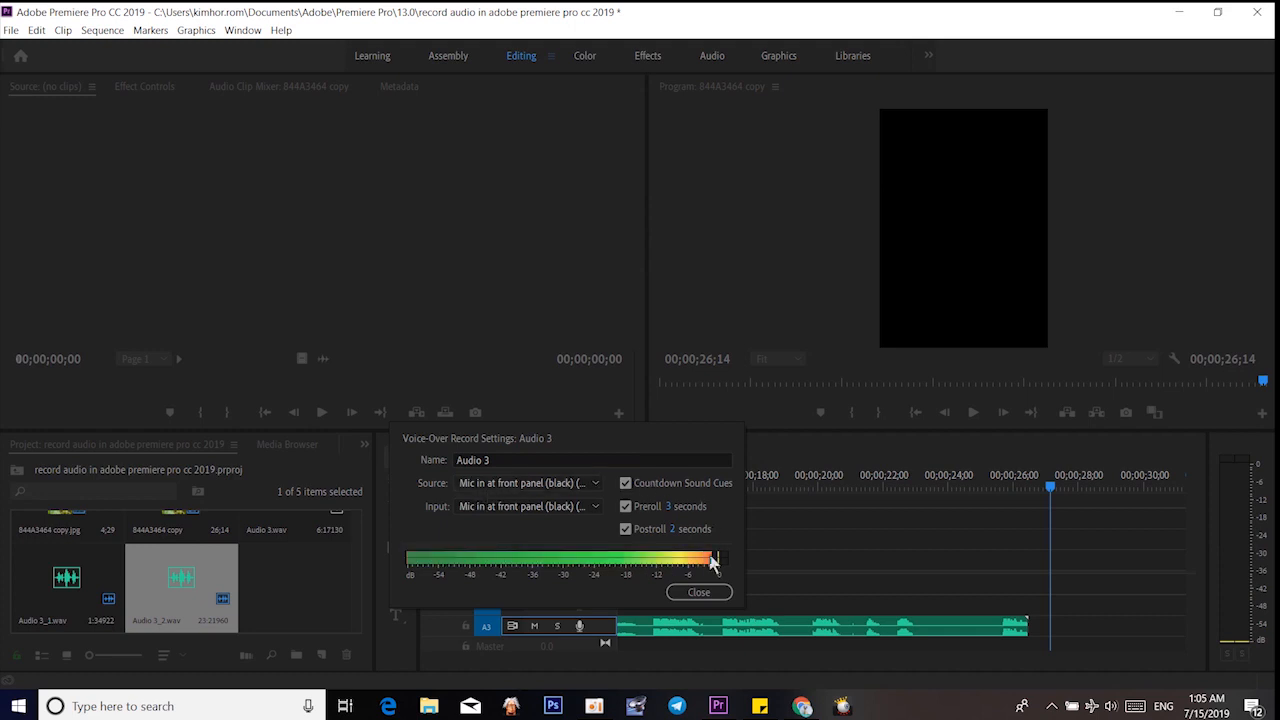
click(700, 592)
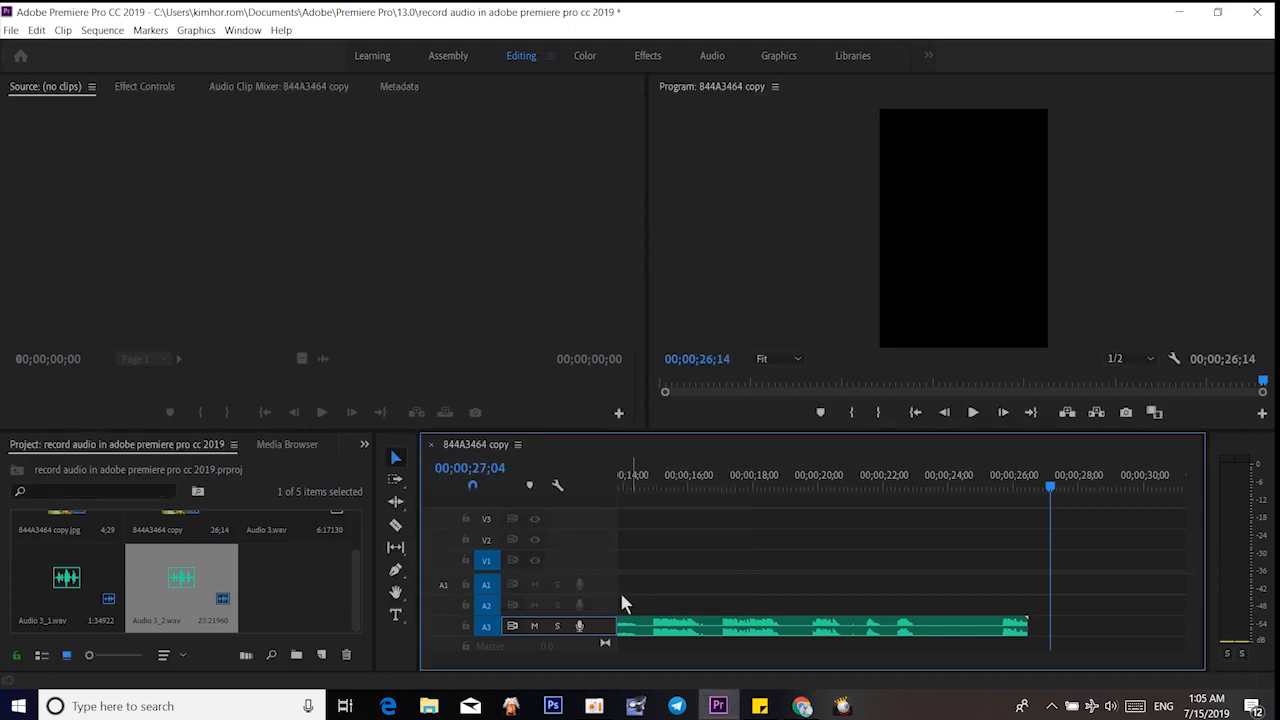
click(579, 627)
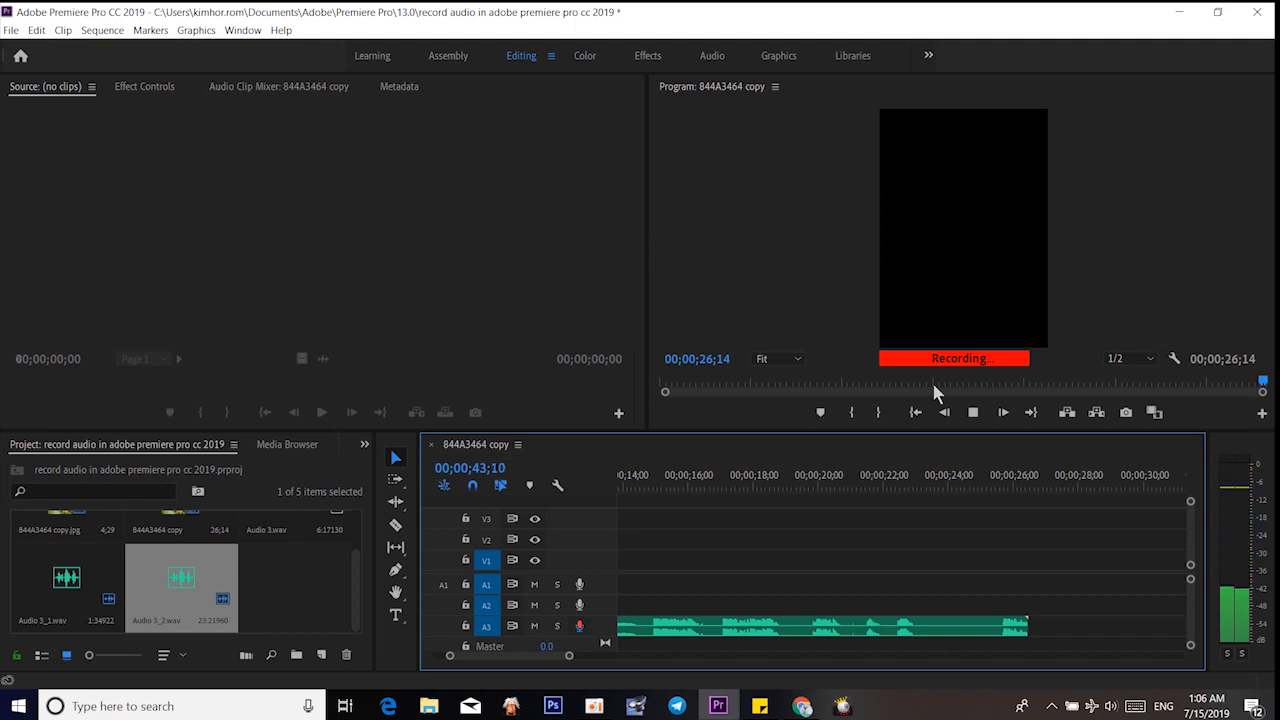
click(579, 626)
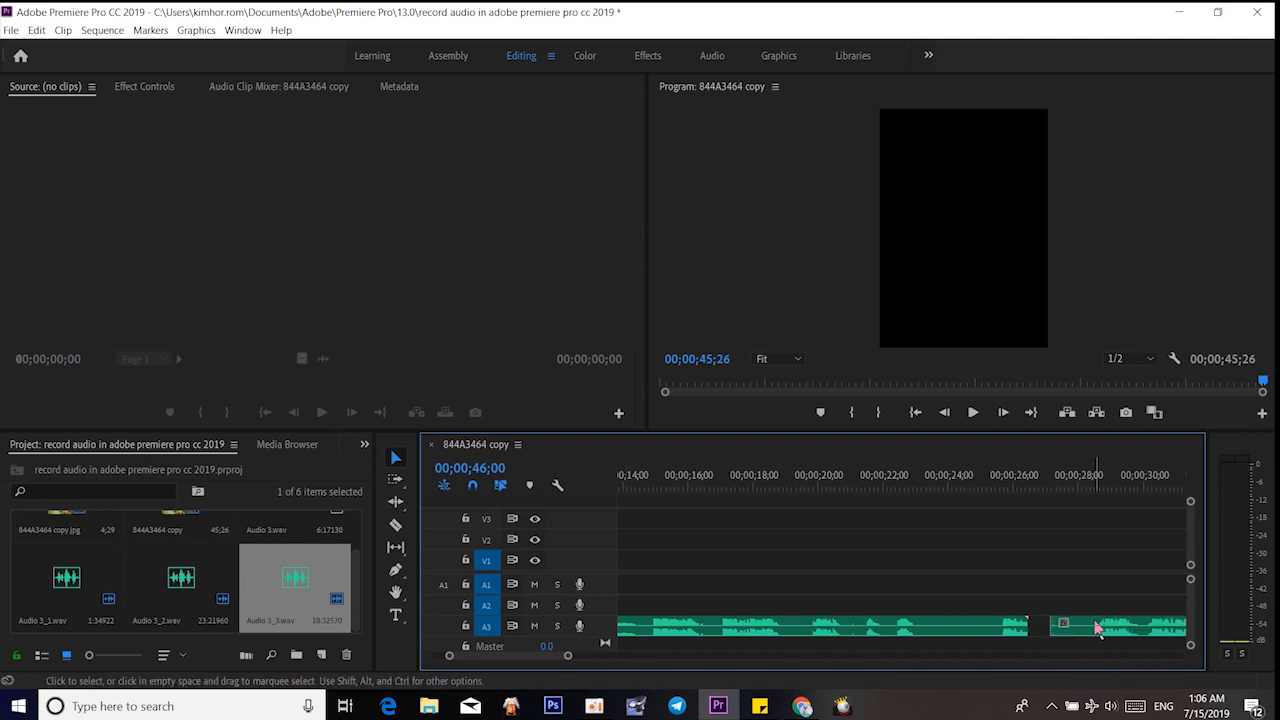
Move the newest A3 recording back against the end of the previous one and play across the join from 00;00;25;21 to 00;00;26;20.
mouse_move(1097, 628)
mouse_down()
mouse_move(1014, 571)
mouse_move(1045, 603)
mouse_move(816, 600)
mouse_move(1016, 605)
mouse_move(1073, 620)
mouse_up()
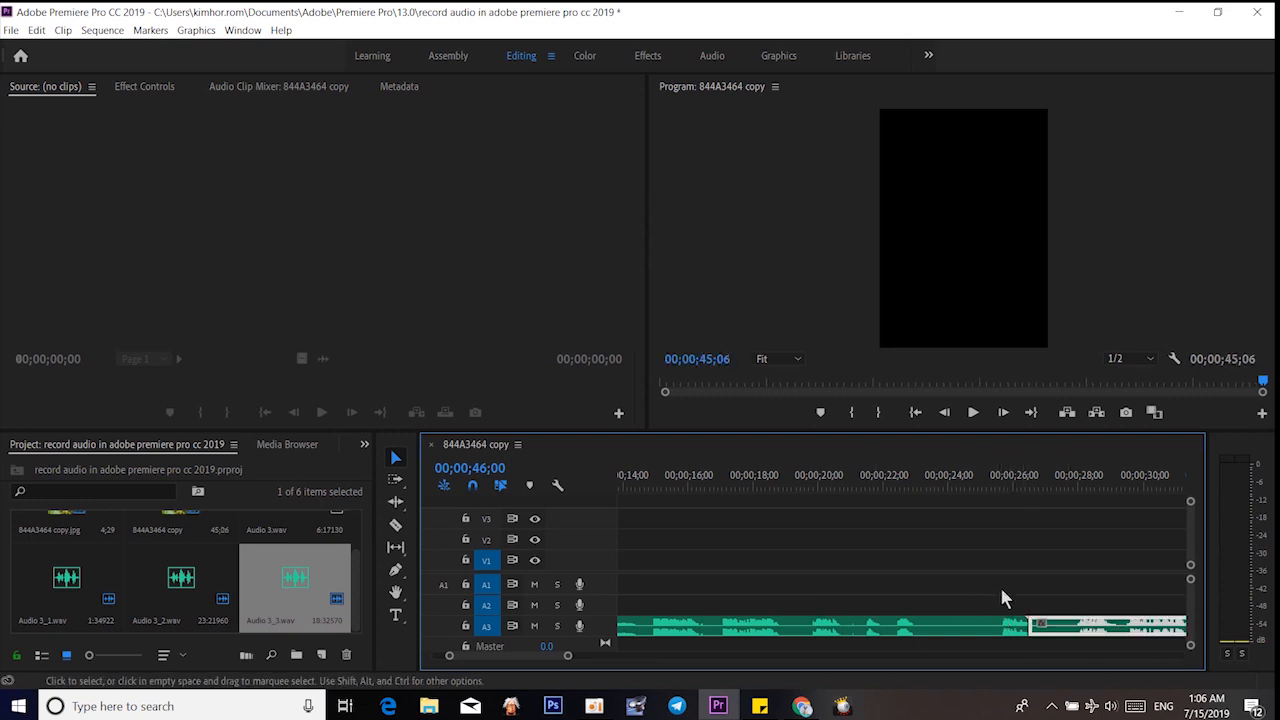
click(976, 480)
drag(976, 492, 1000, 490)
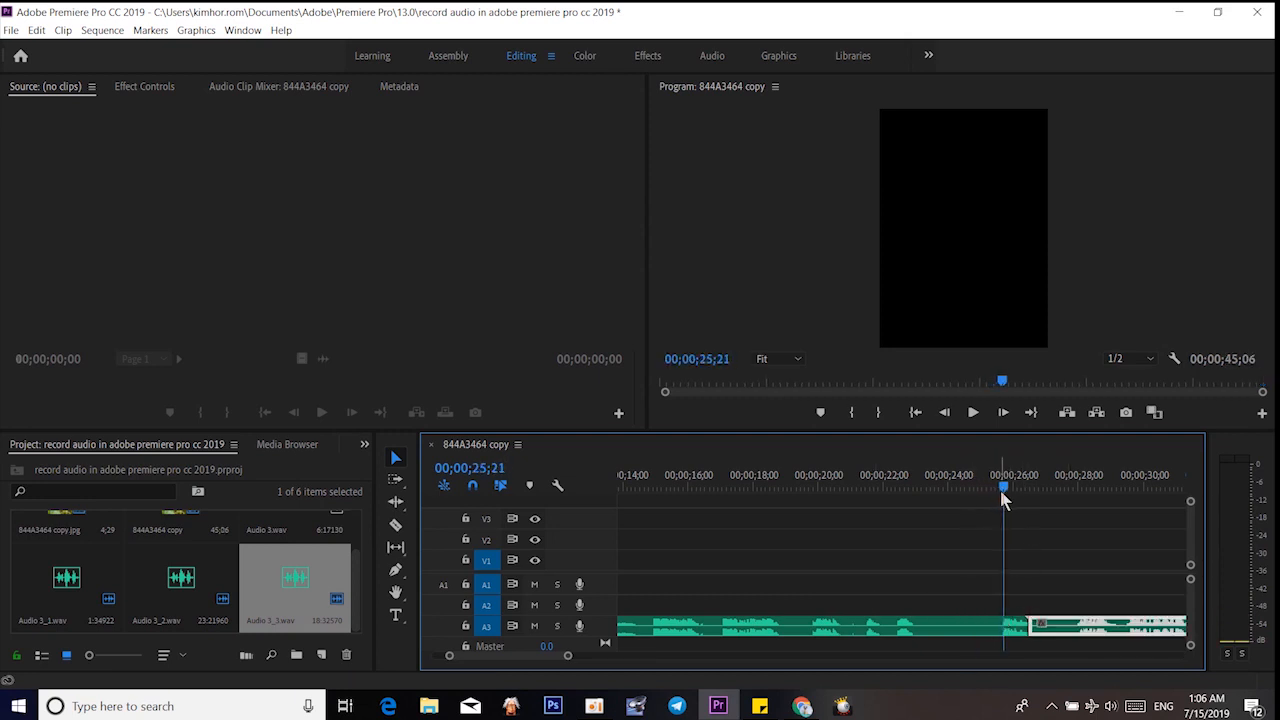
key(space)
key(space)
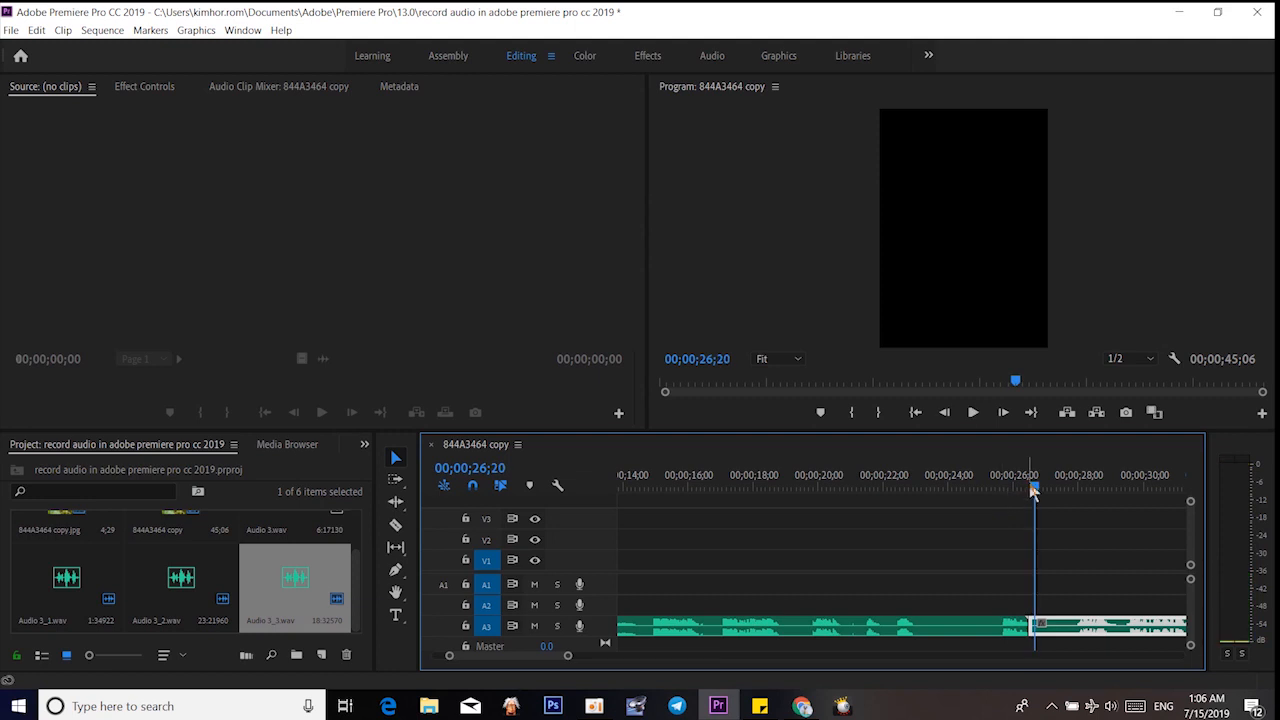
Play the earlier A3 recording from about 17 seconds to 00;00;21;01.
drag(1030, 487, 736, 516)
key(space)
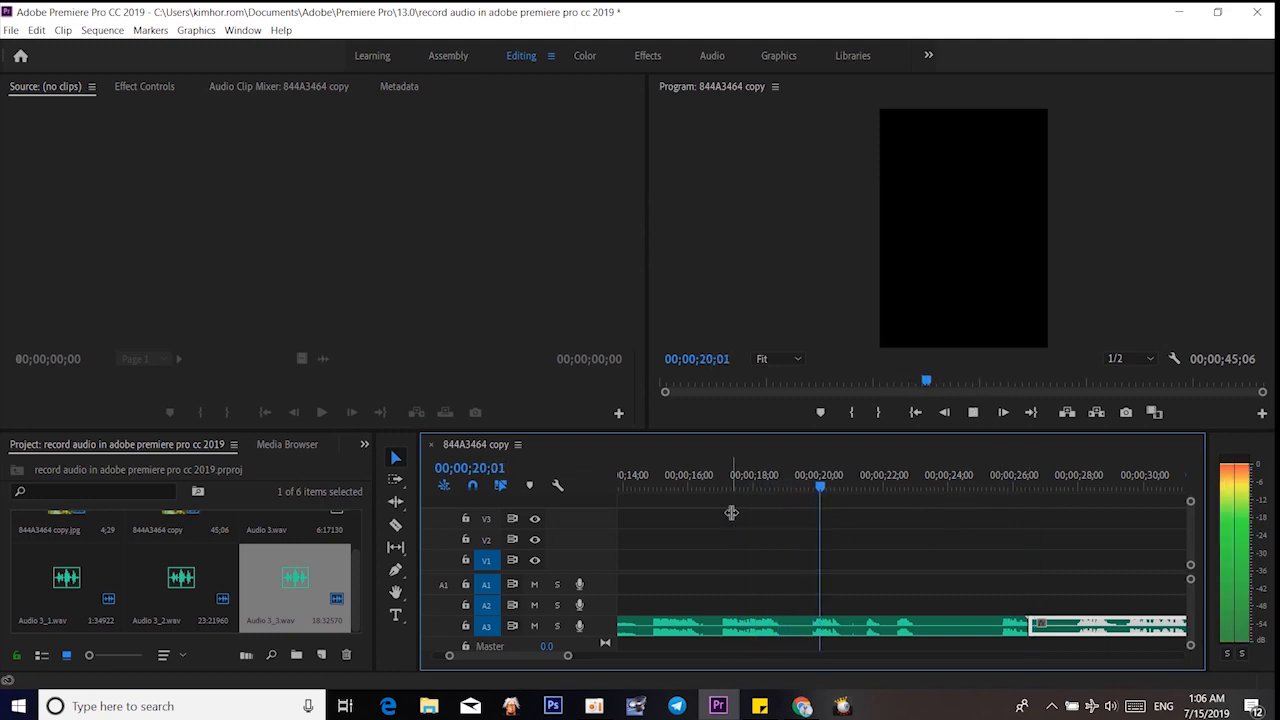
key(space)
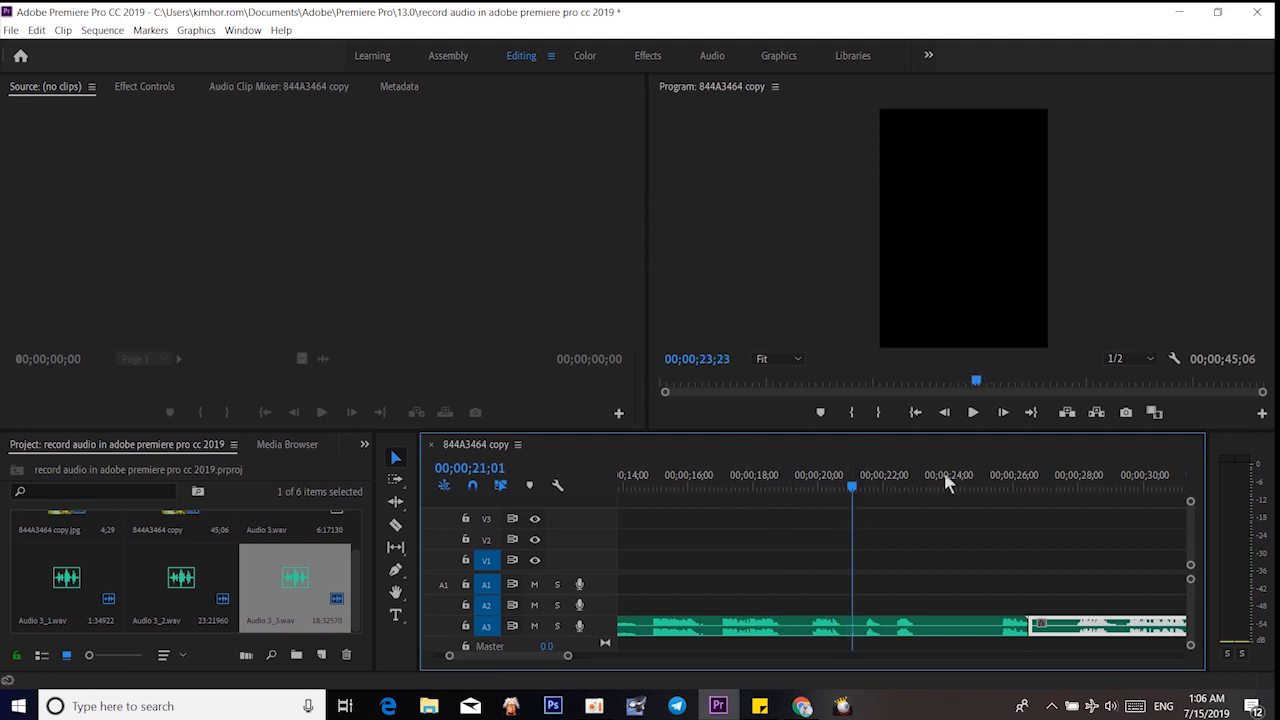
Play the newest A3 recording from 00;00;27;18 to 00;00;43;28 and deselect its clip.
drag(948, 484, 1068, 486)
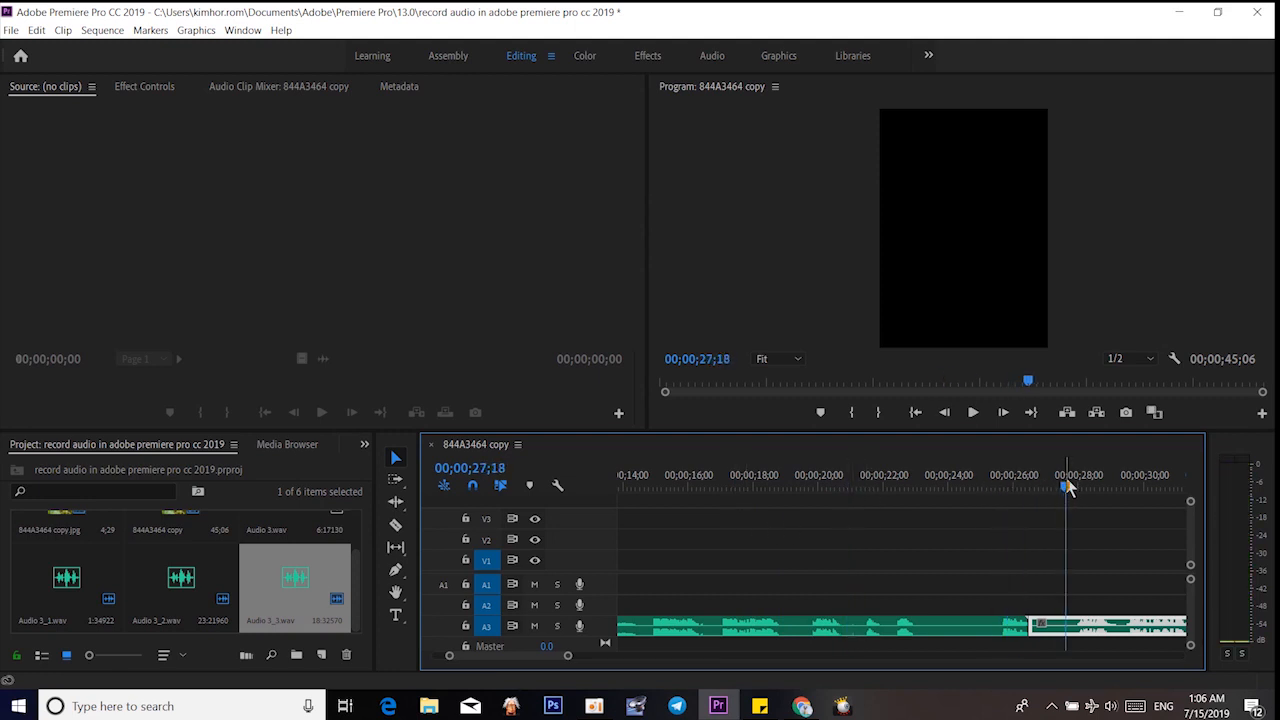
key(space)
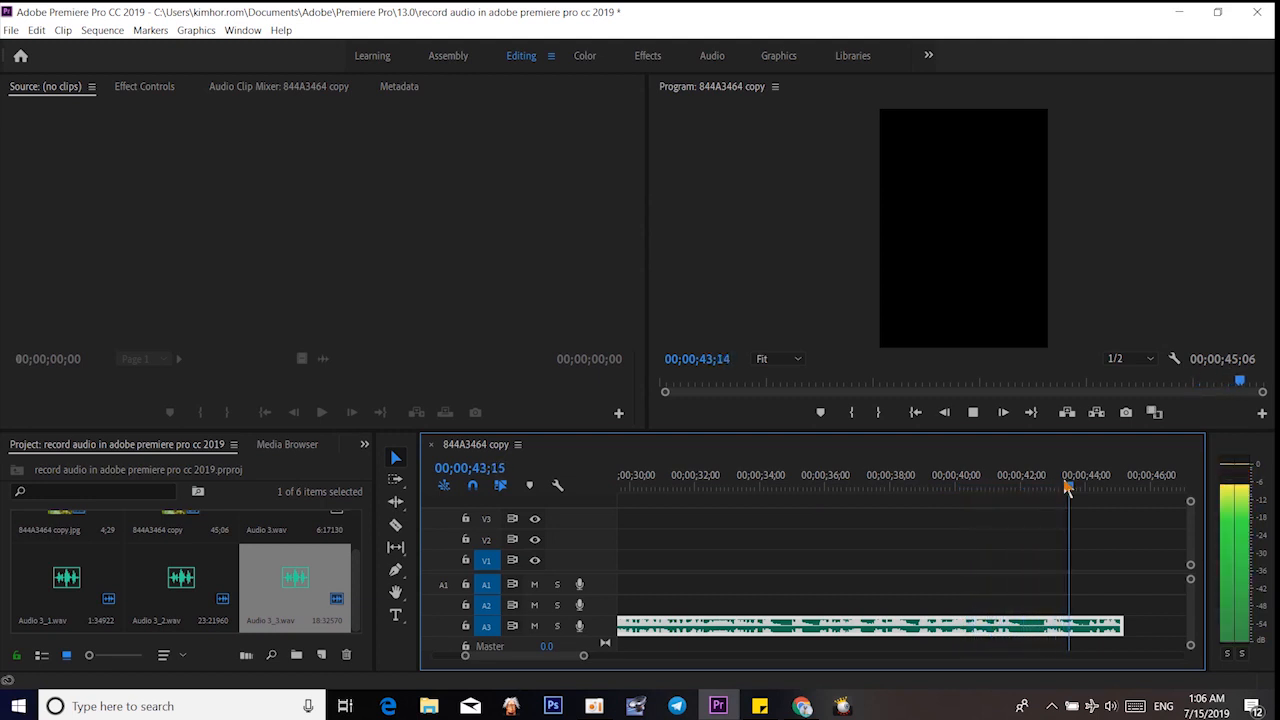
key(space)
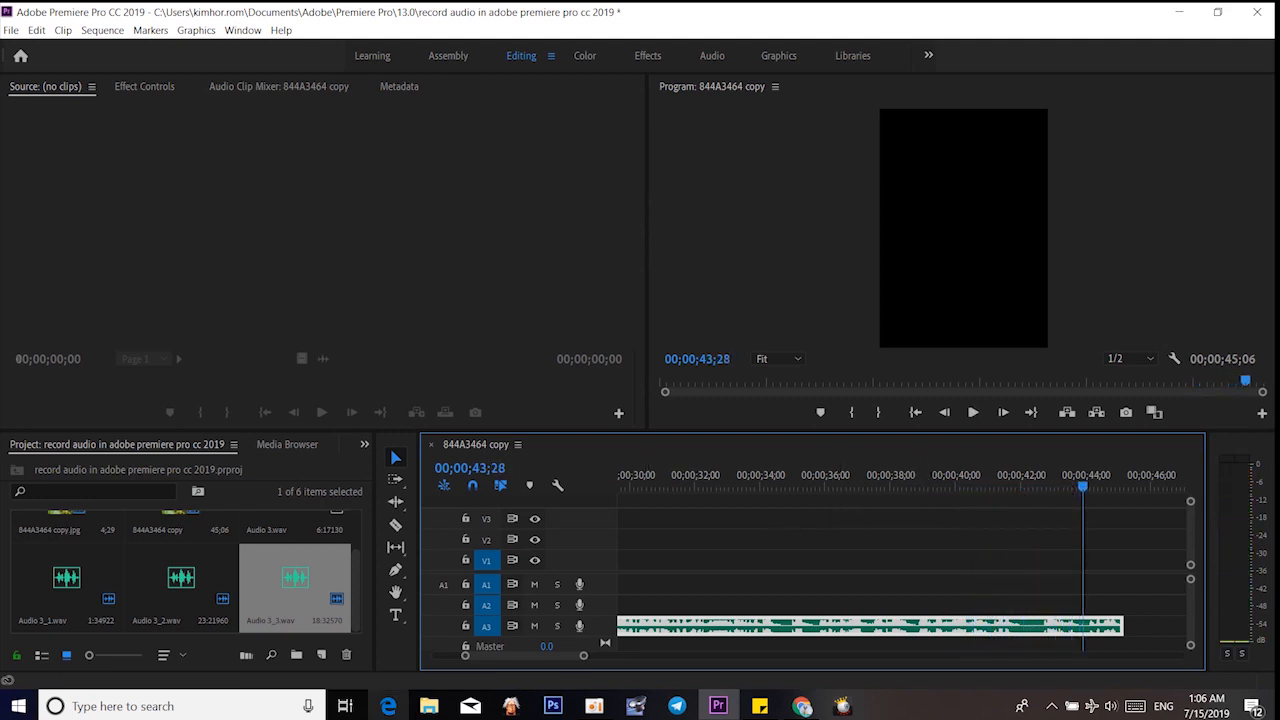
click(738, 563)
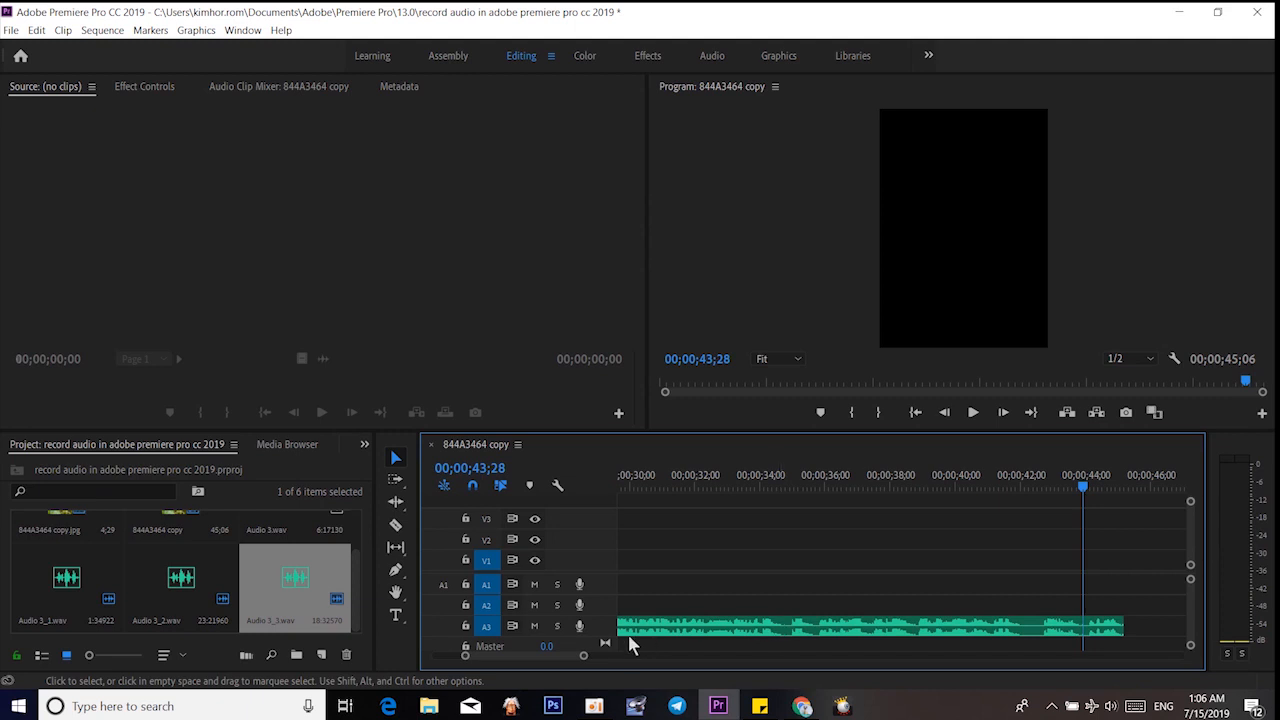
Return the playhead to 00;00;06;08 within the image clip near the start of the sequence.
drag(540, 652, 513, 653)
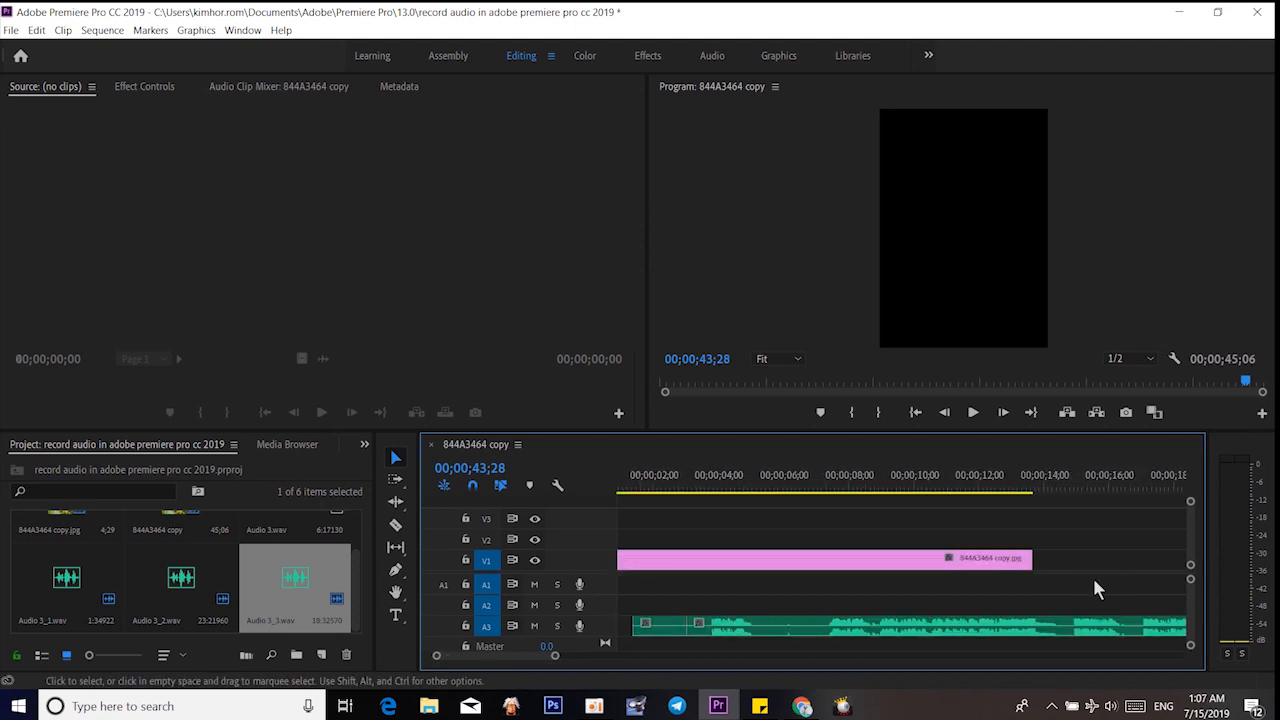
click(799, 494)
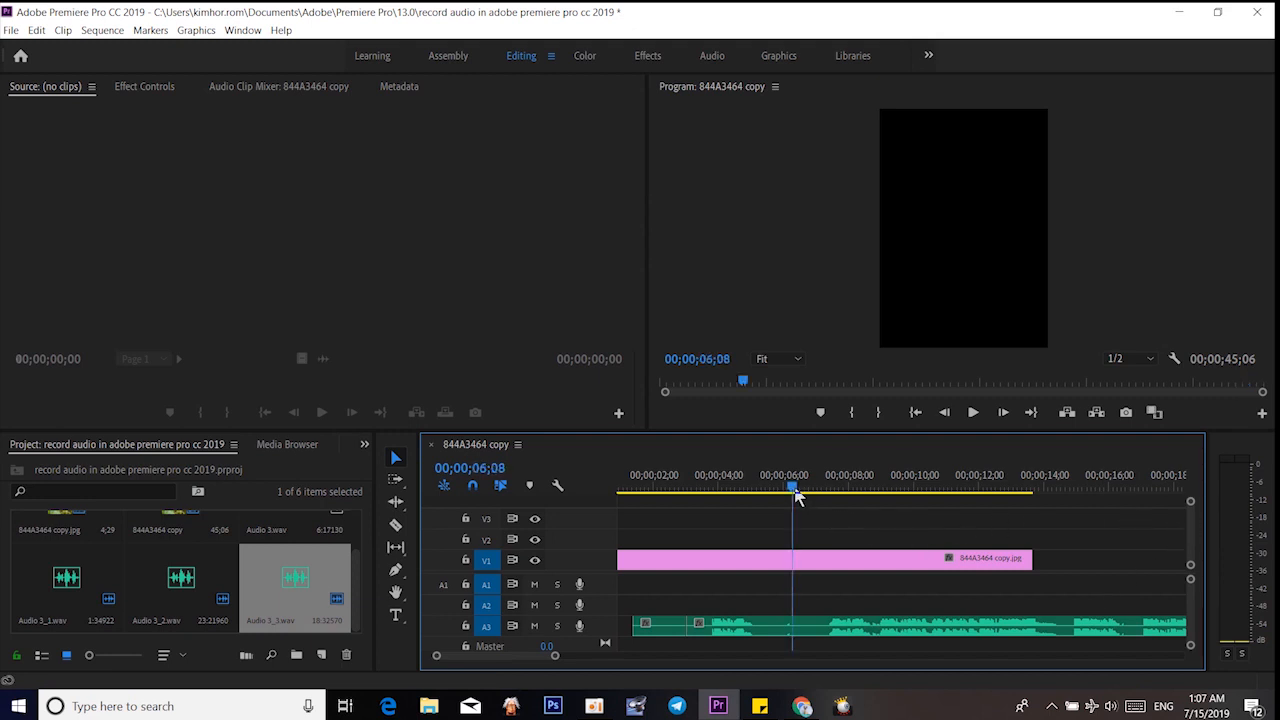